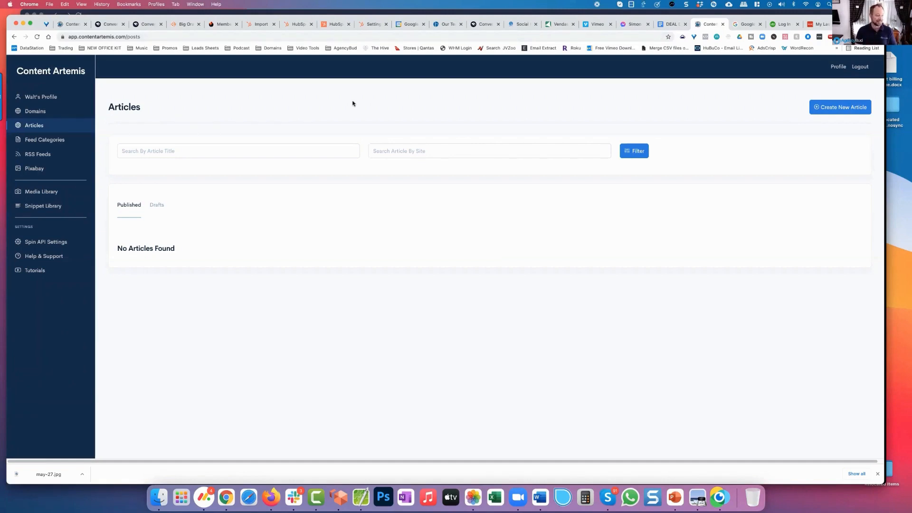
# - Create a new feed category named Business Coaching
pyautogui.click(69, 144)
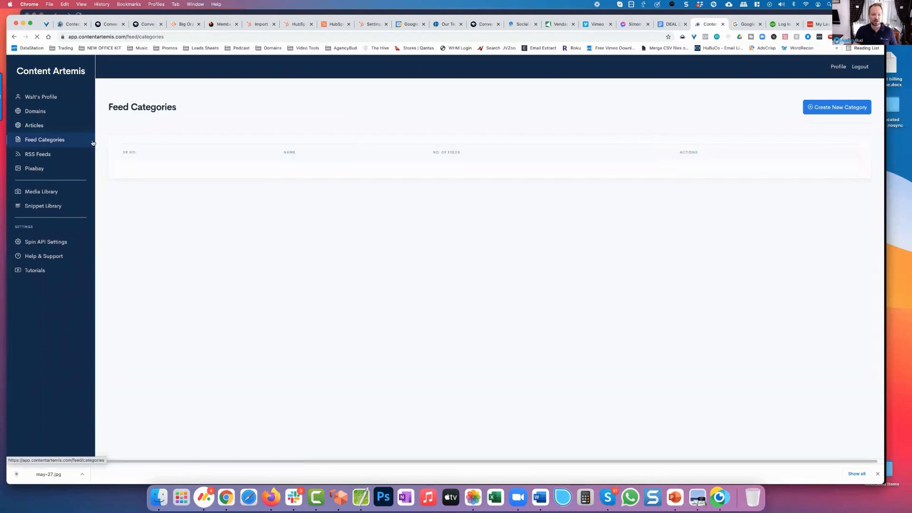
pyautogui.click(837, 107)
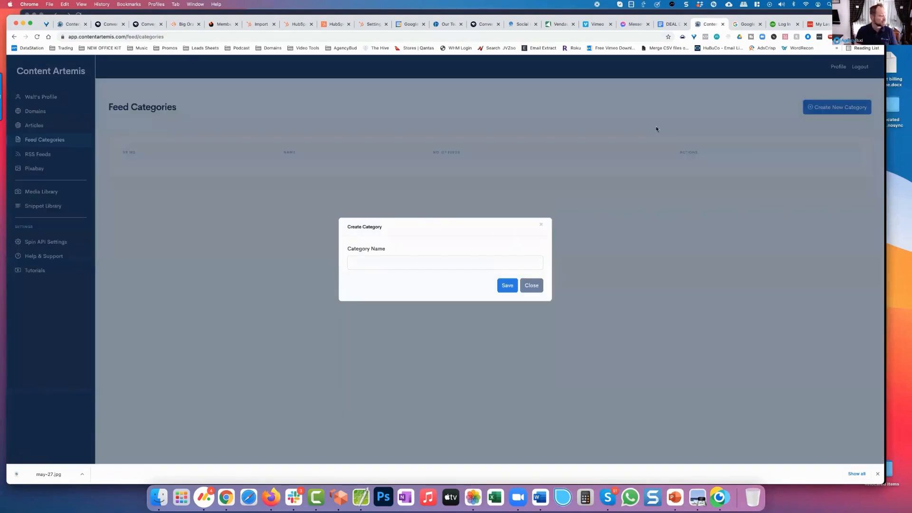
pyautogui.click(379, 258)
pyautogui.click(383, 279)
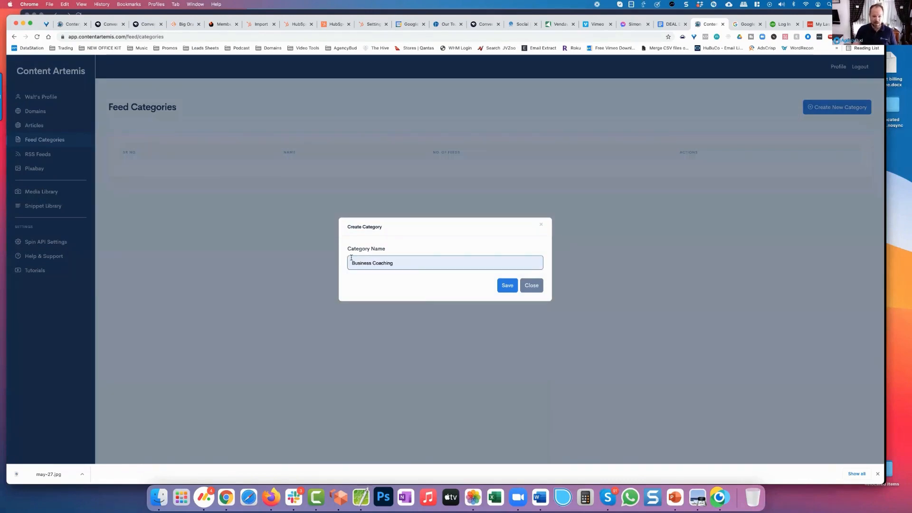
pyautogui.press('Return')
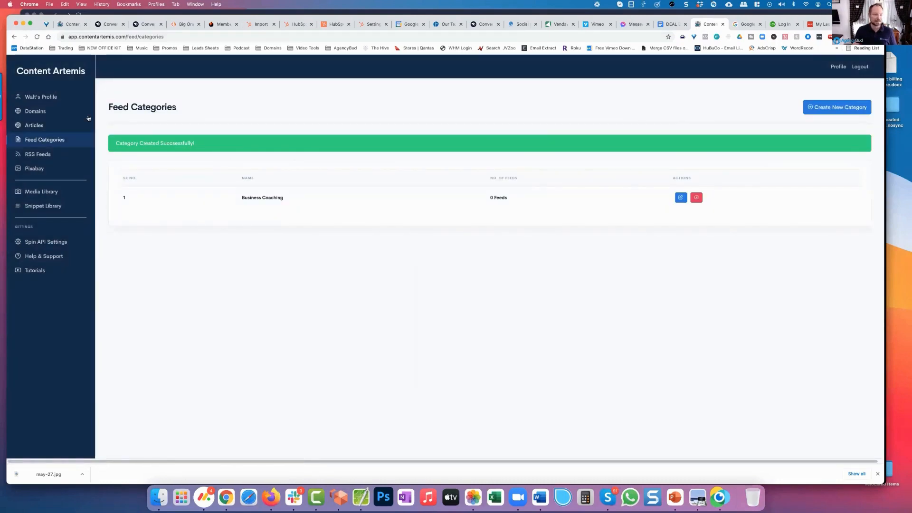
# - Open the RSS Feeds page, and search Google for "business coaching rss feed" in the LastPass browser tab
pyautogui.click(40, 159)
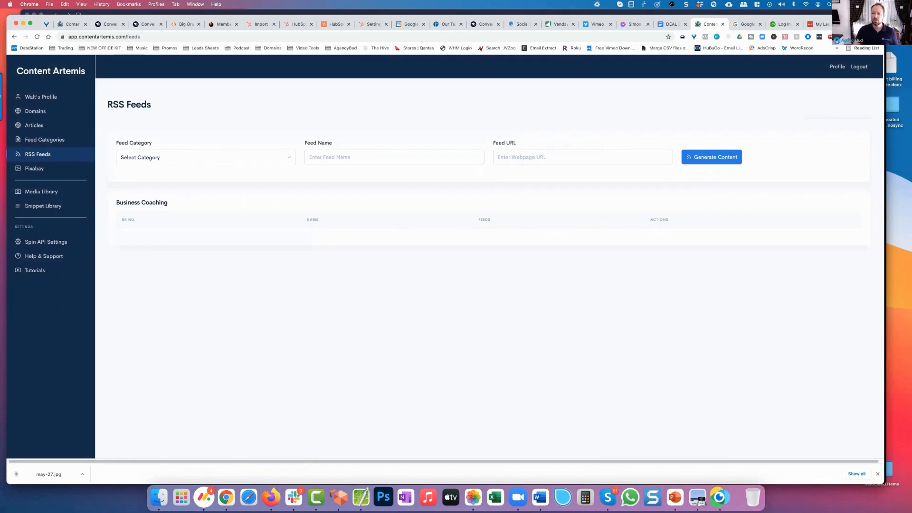
pyautogui.click(818, 24)
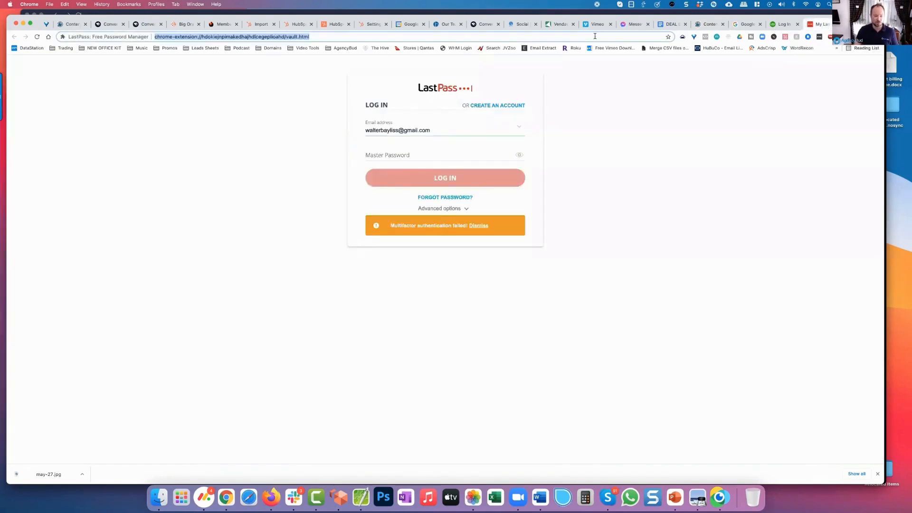
pyautogui.write('busi')
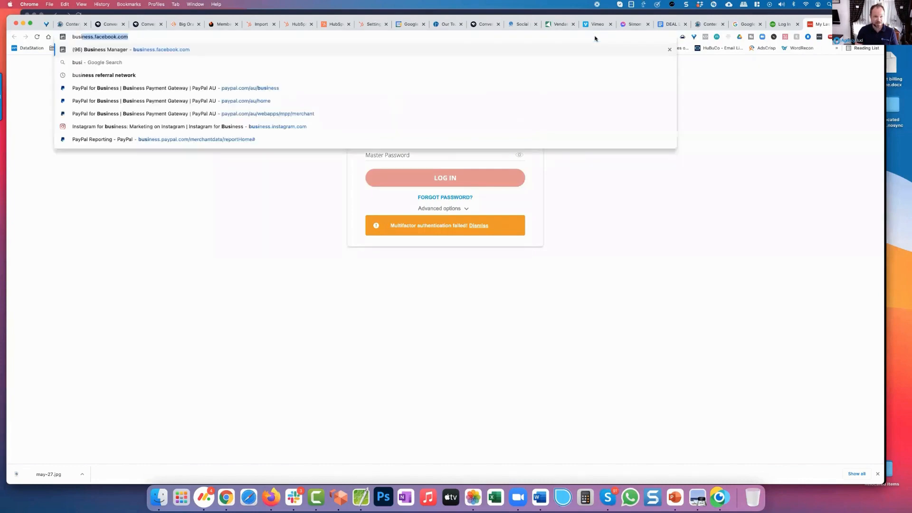
pyautogui.write('ness coaching ')
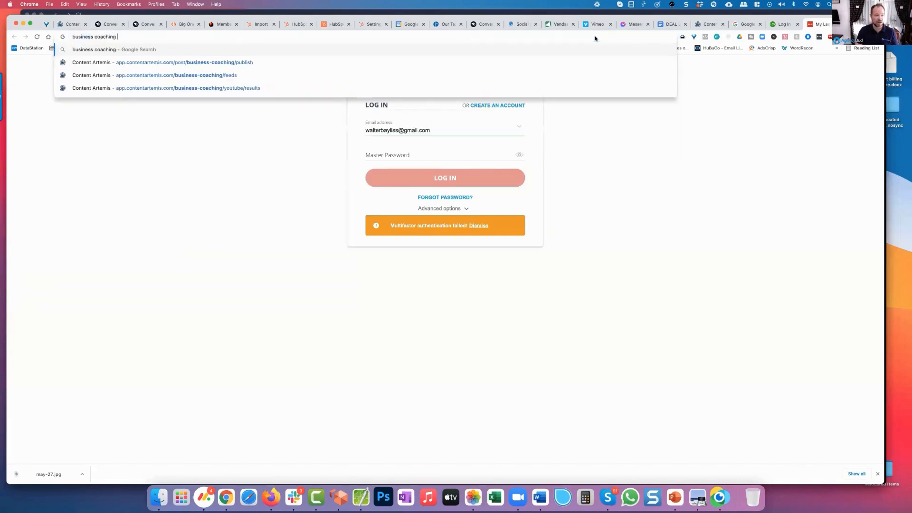
pyautogui.write('rss feed')
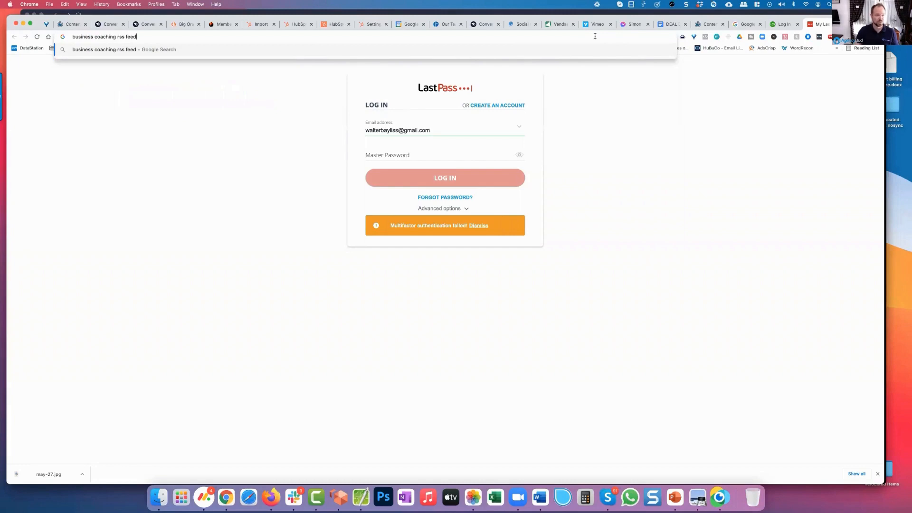
pyautogui.press('Return')
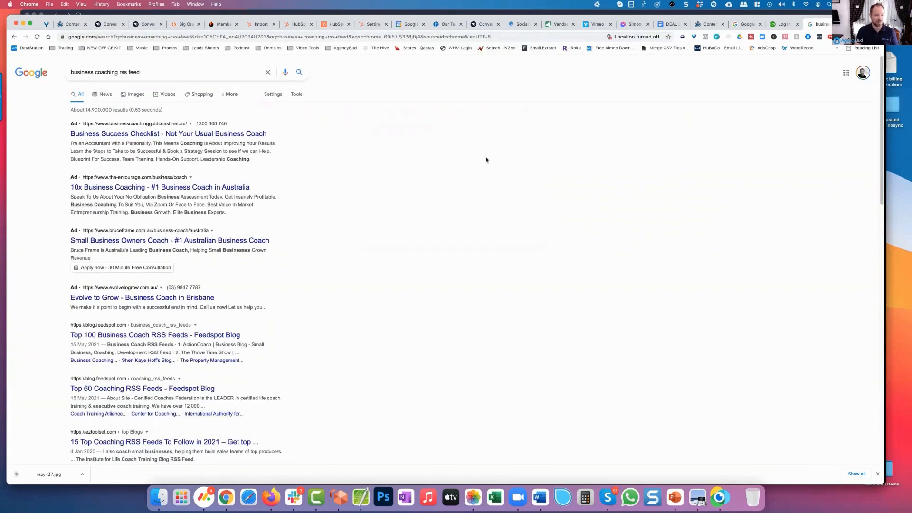
# - Open the neilpatel.com result "12 Great Ways to Use Your Business Blog's RSS Feed" and skim the article
pyautogui.scroll(-5, 486, 160)
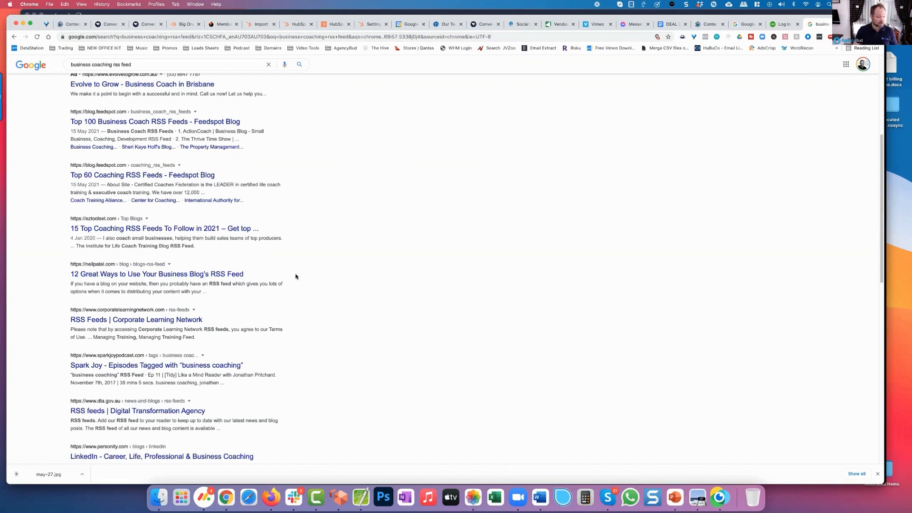
pyautogui.click(153, 275)
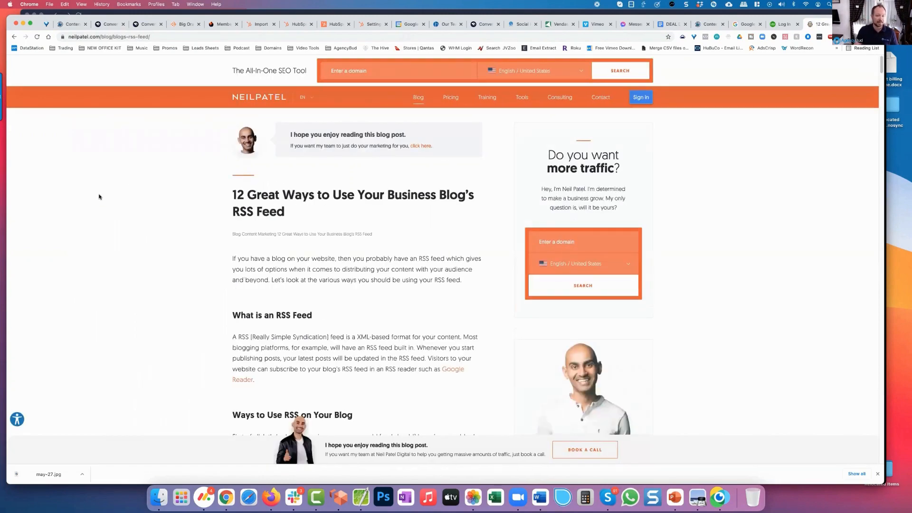
pyautogui.scroll(-3, 99, 196)
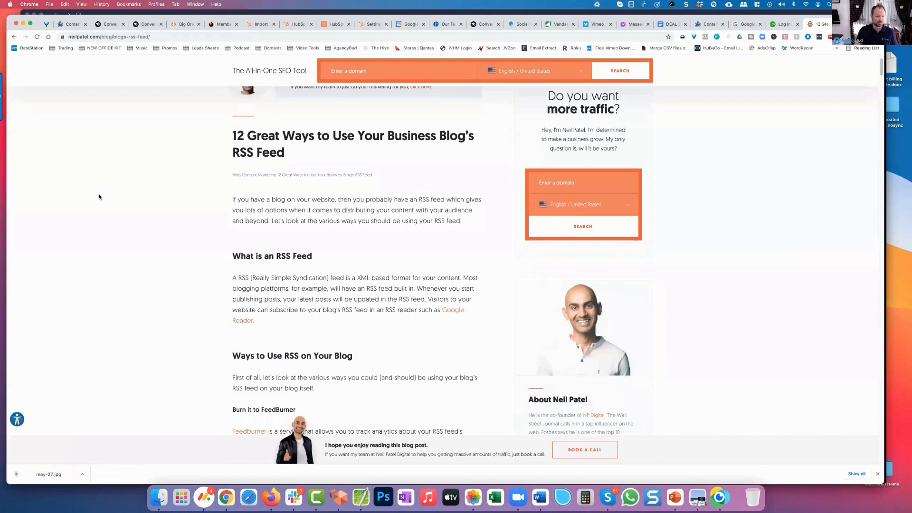
pyautogui.scroll(-2, 99, 197)
pyautogui.scroll(5, 99, 197)
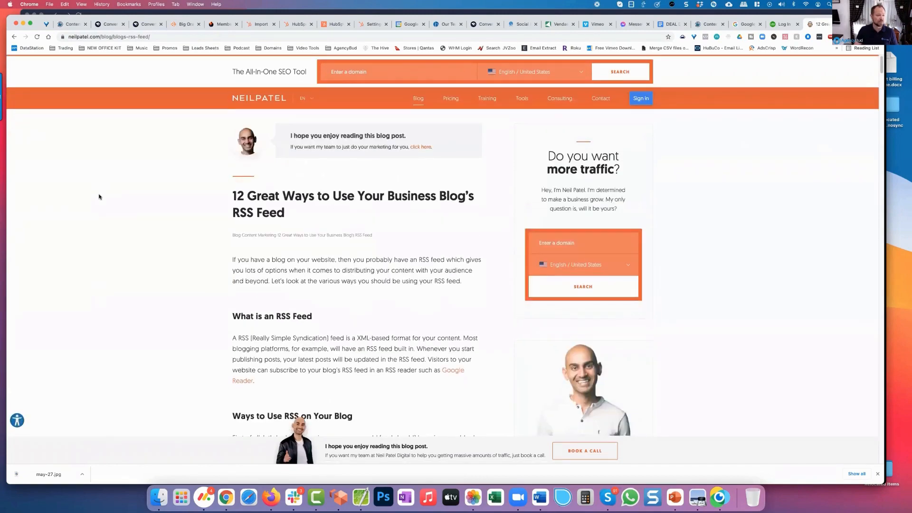
pyautogui.moveTo(166, 36); pyautogui.dragTo(115, 37)
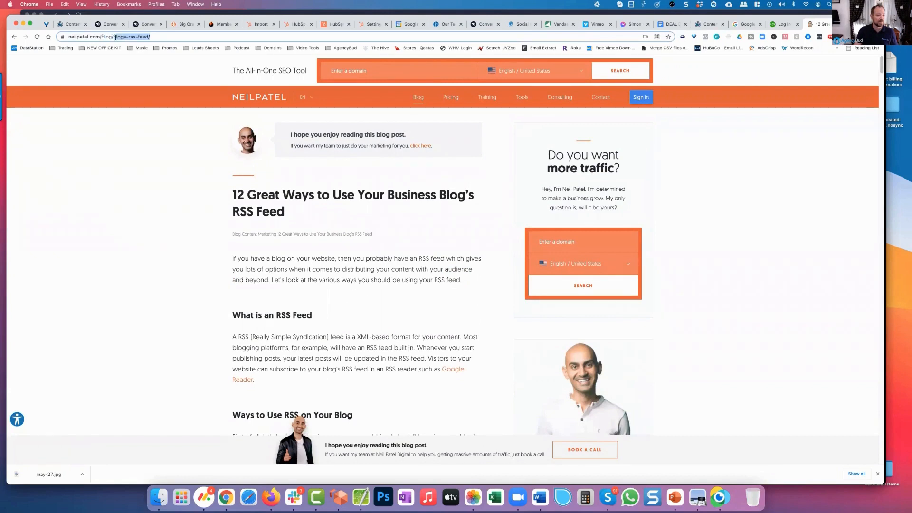
pyautogui.press('BackSpace')
pyautogui.press('BackSpace')
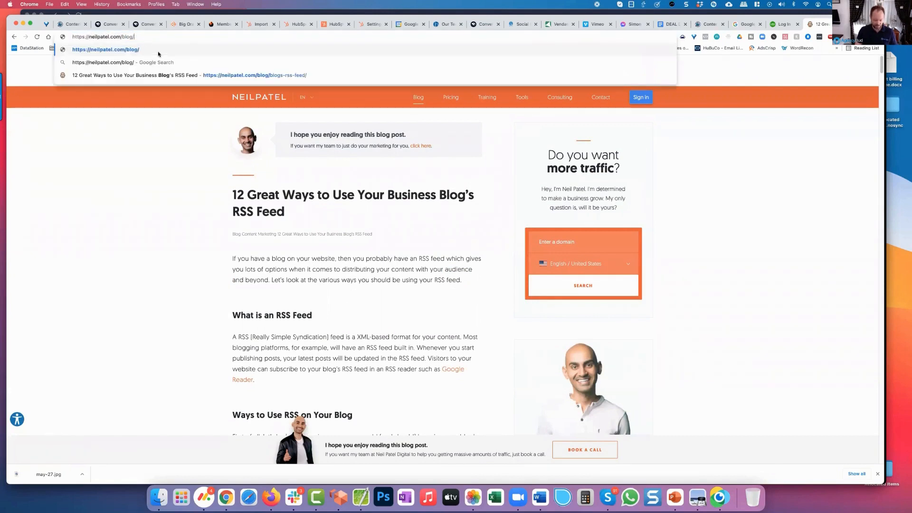
pyautogui.write('feed')
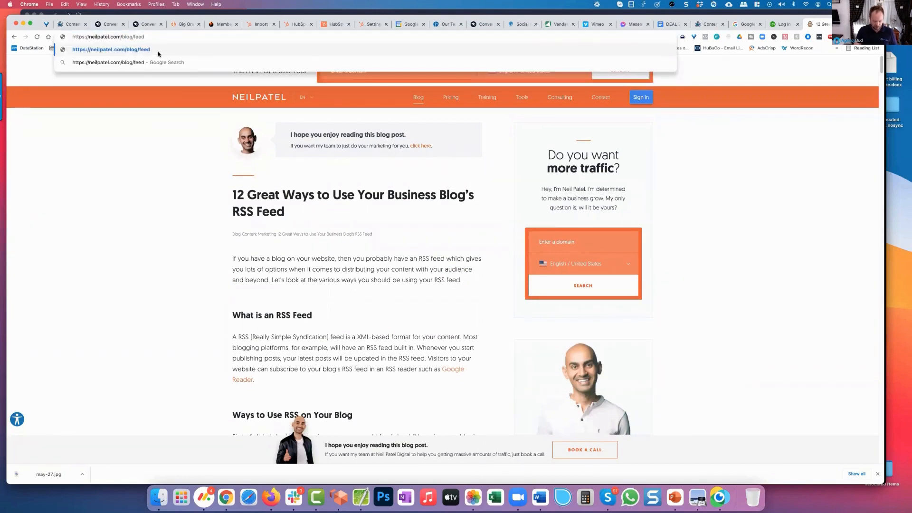
pyautogui.press('Return')
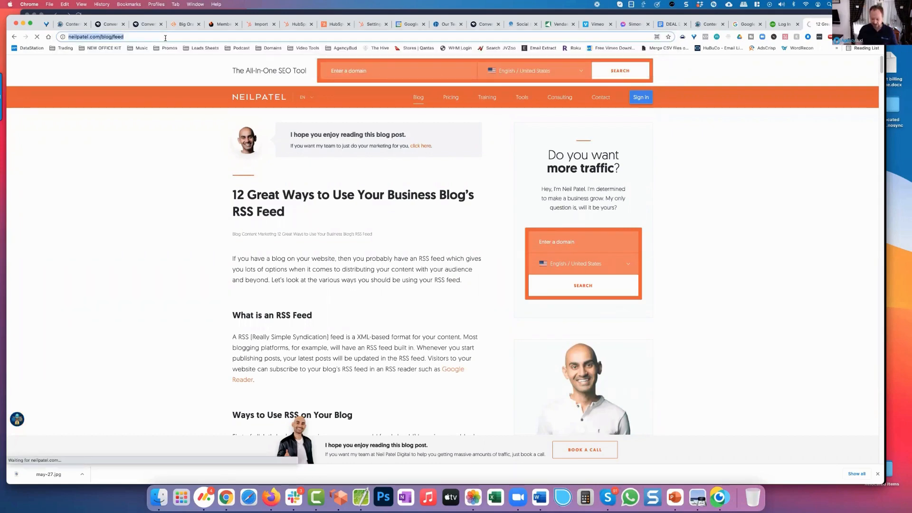
pyautogui.scroll(-2, 180, 105)
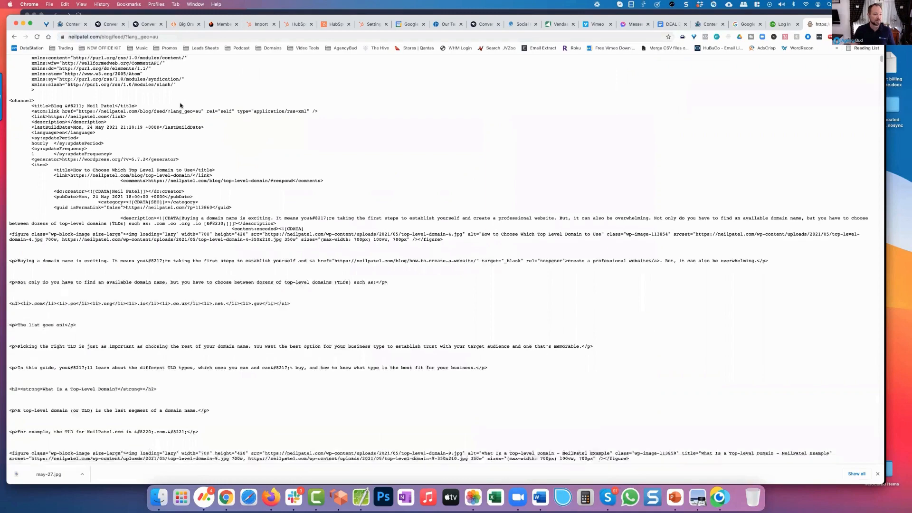
pyautogui.scroll(-6, 180, 105)
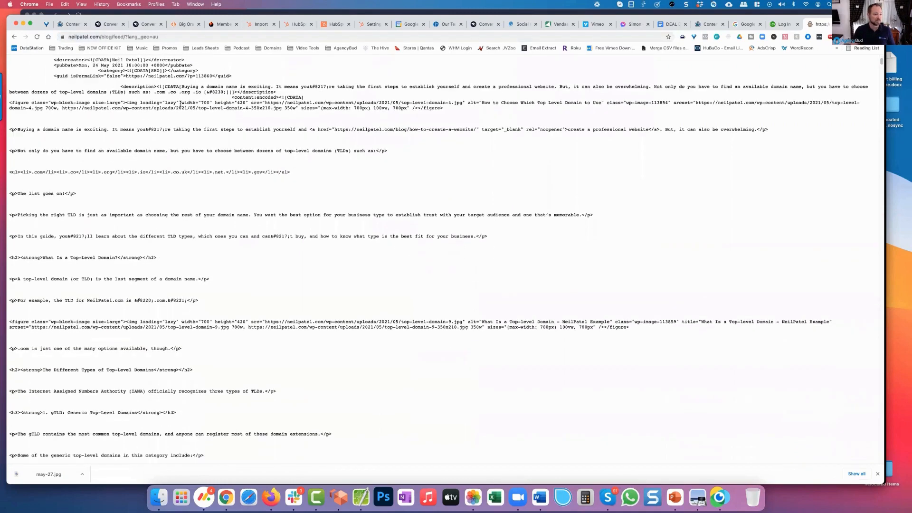
pyautogui.scroll(5, 180, 105)
pyautogui.scroll(-10, 180, 105)
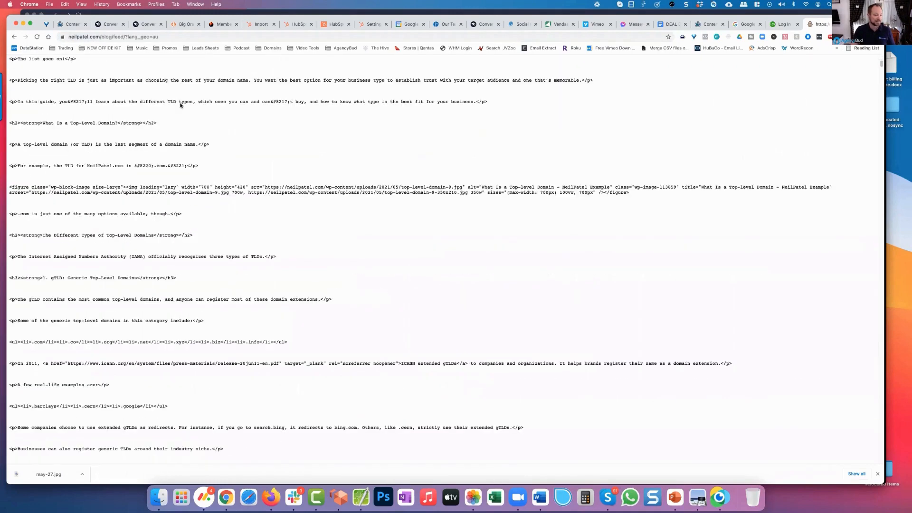
pyautogui.scroll(-15, 180, 105)
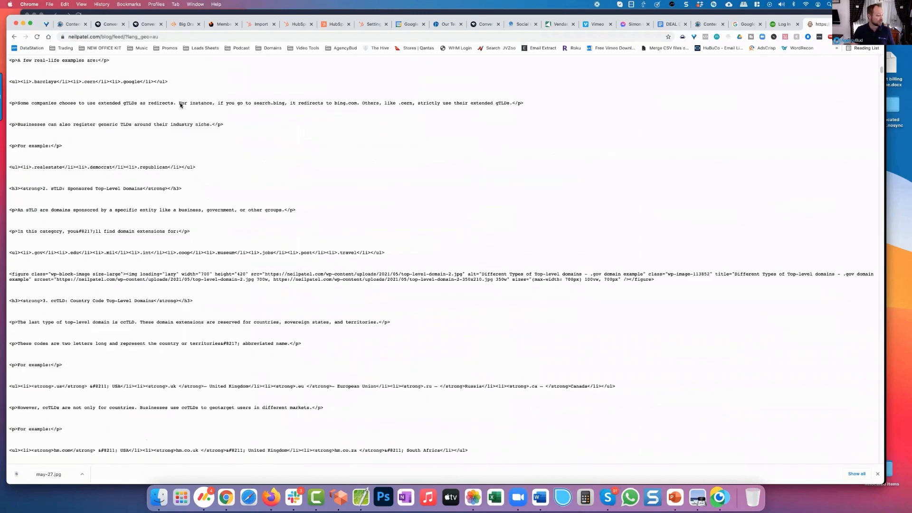
pyautogui.scroll(20, 180, 105)
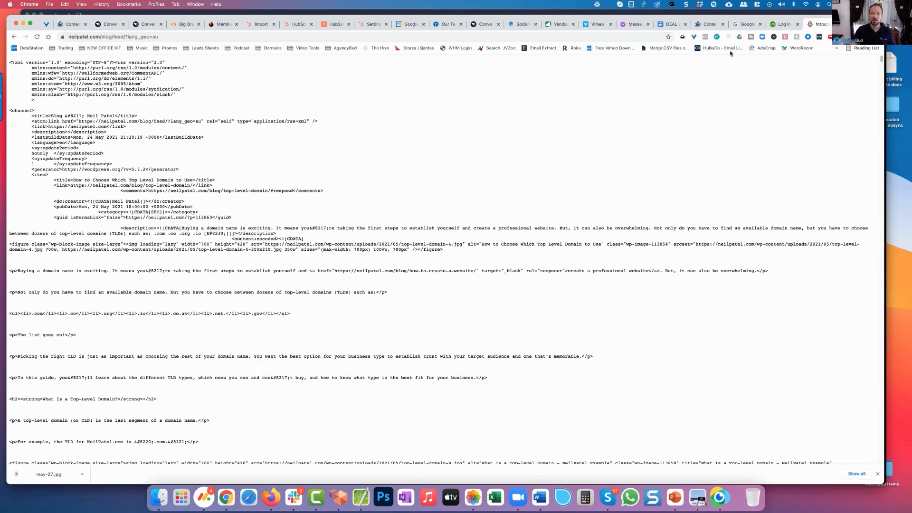
# - Return to Content Artemis and create a feed category named Content Marketing from the RSS feed form
pyautogui.click(704, 25)
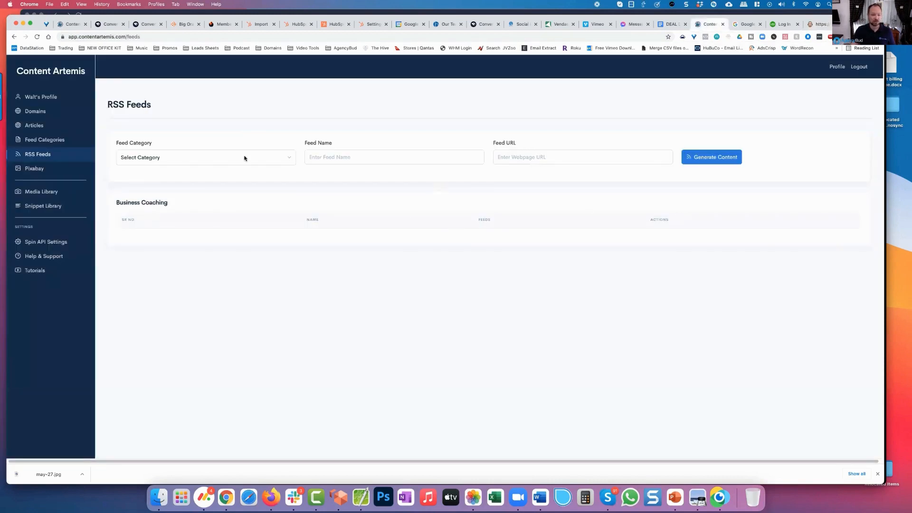
pyautogui.click(189, 160)
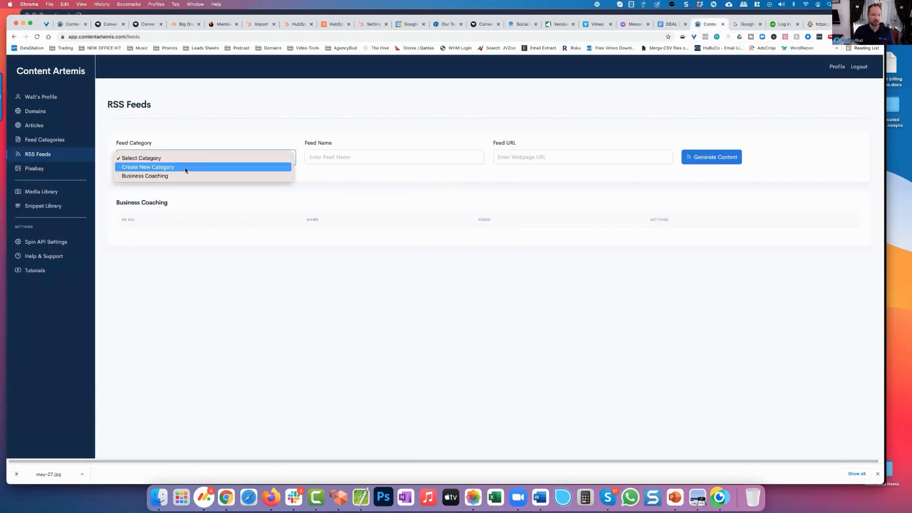
pyautogui.click(187, 168)
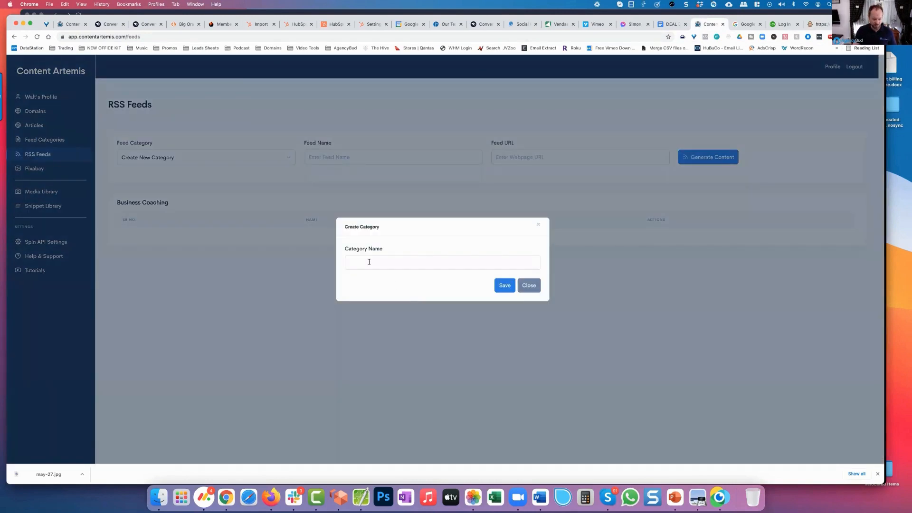
pyautogui.click(369, 262)
pyautogui.write('Content M')
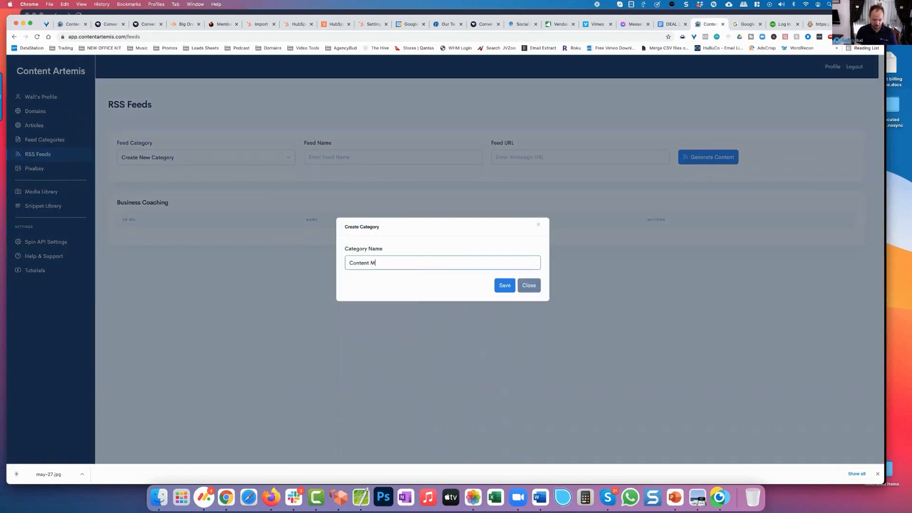
pyautogui.write('arketing')
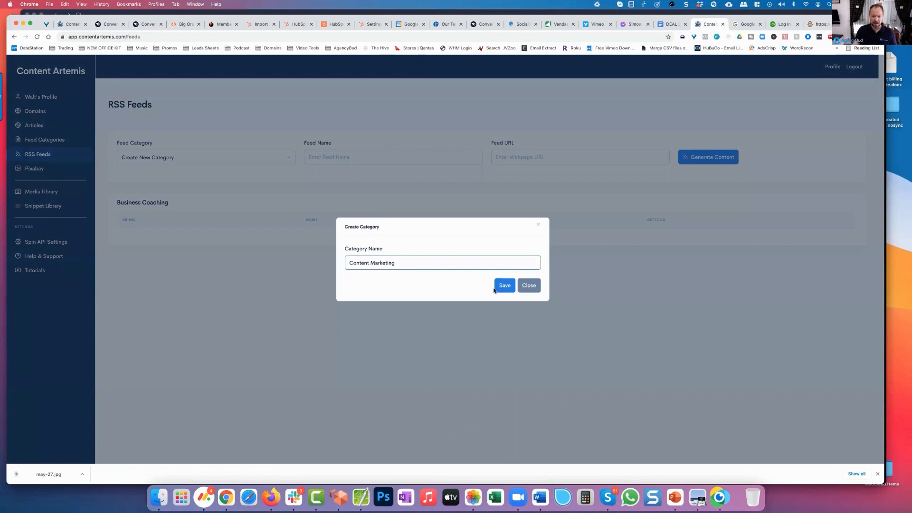
pyautogui.click(500, 286)
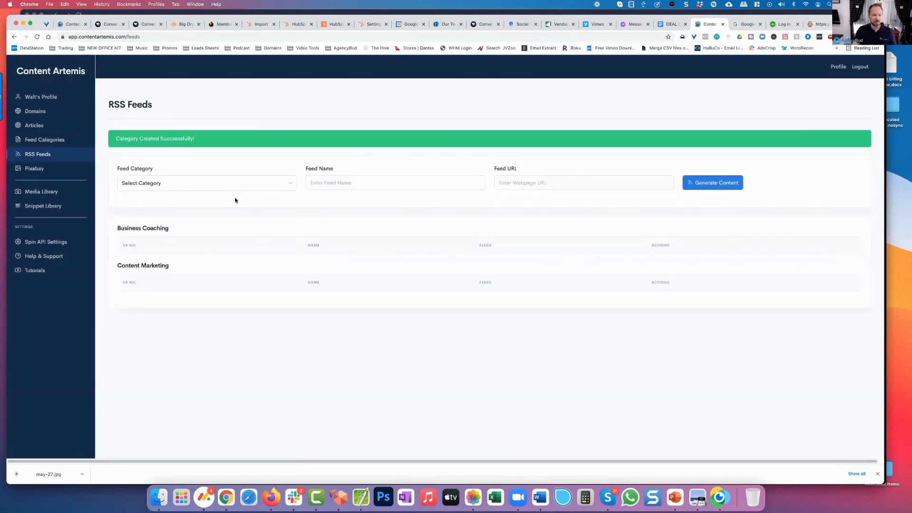
pyautogui.click(256, 185)
pyautogui.click(279, 211)
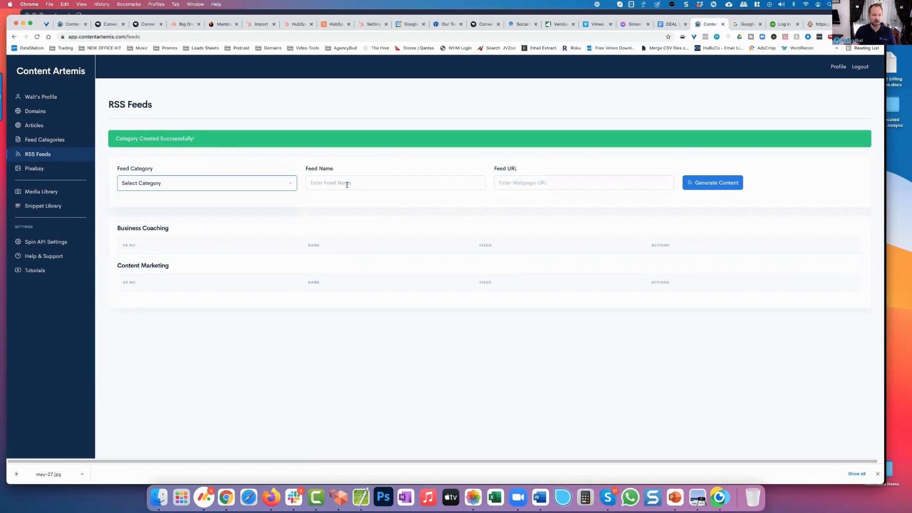
pyautogui.click(346, 183)
pyautogui.write('Neil Patle')
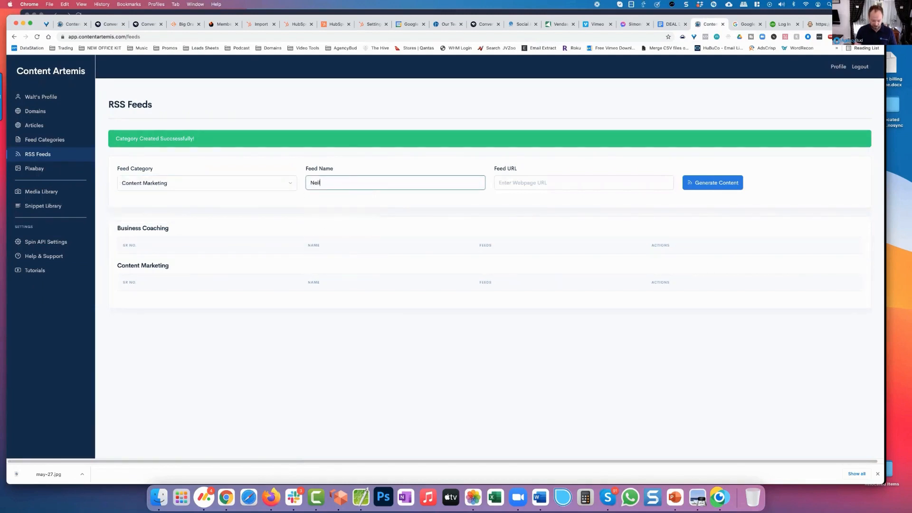
pyautogui.press('BackSpace')
pyautogui.press('BackSpace')
pyautogui.write('el')
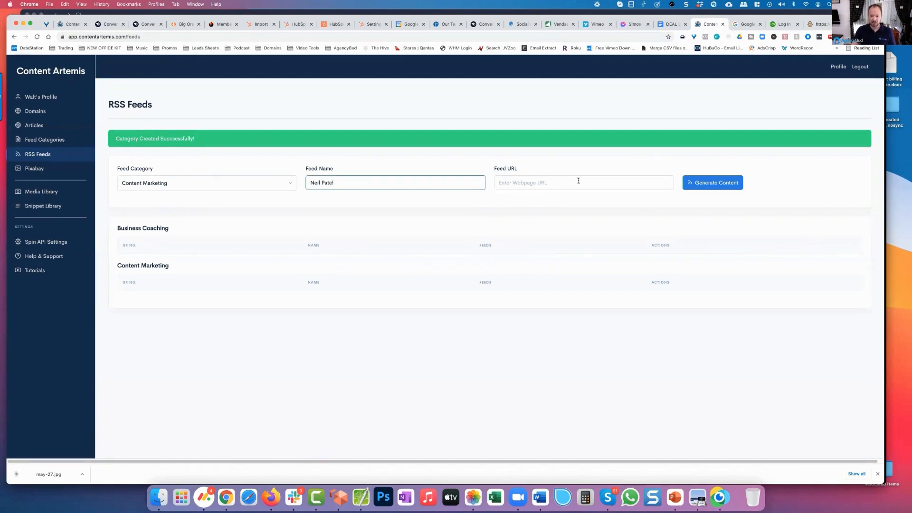
pyautogui.click(554, 186)
pyautogui.write('https://neilpatel.com/blog/feed')
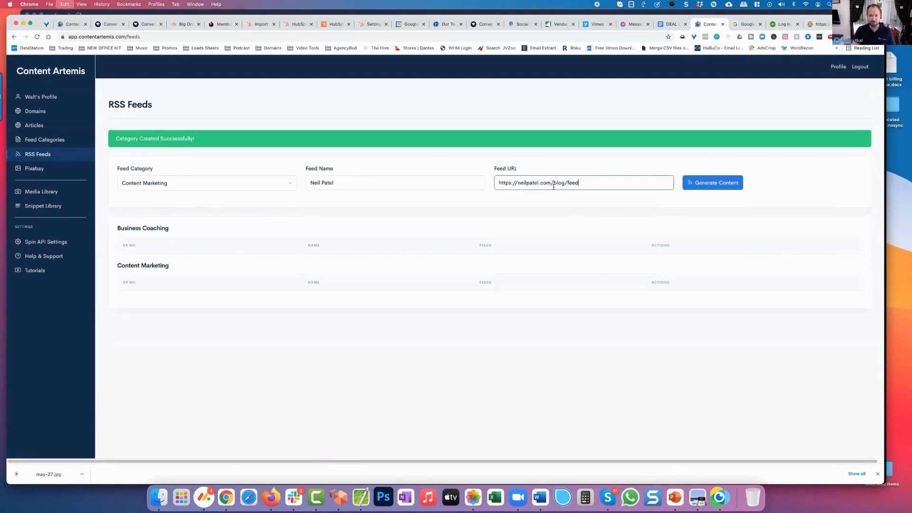
pyautogui.click(707, 186)
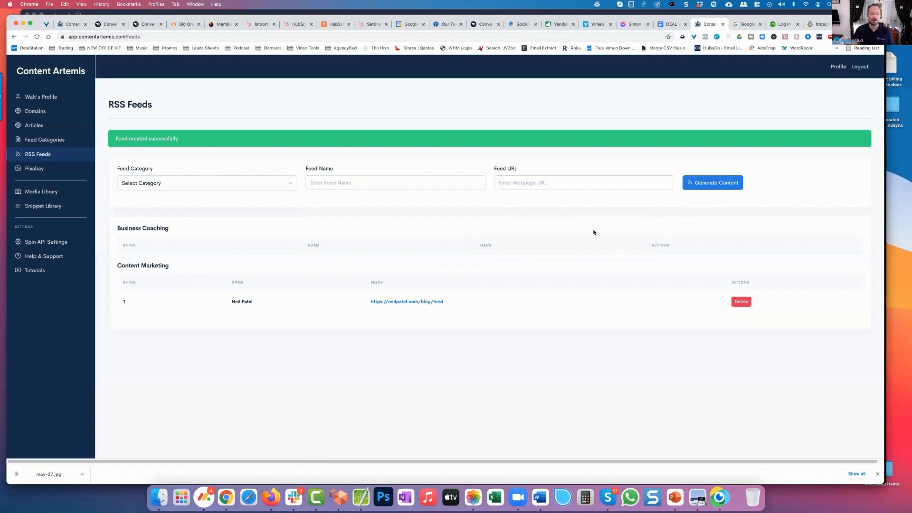
# - Go back from the neilpatel.com feed XML to the blog article on RSS feeds and skim through it
pyautogui.click(821, 26)
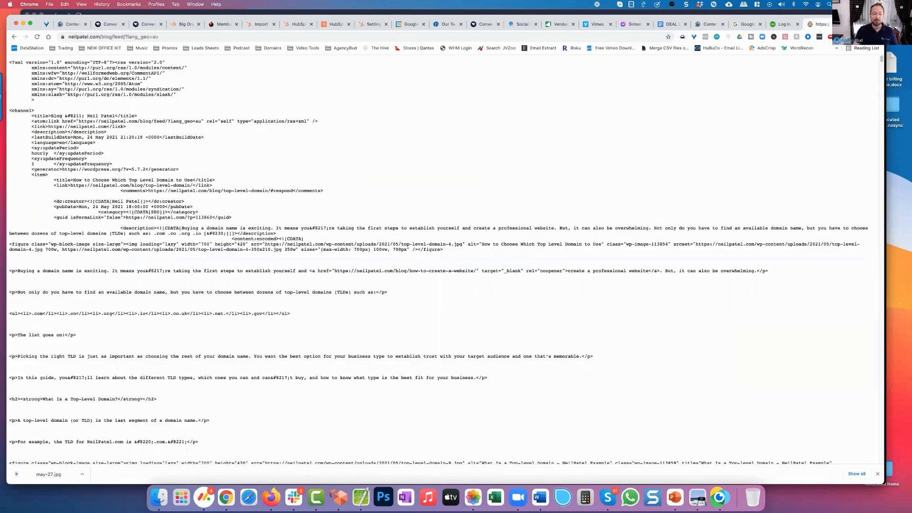
pyautogui.click(14, 37)
pyautogui.scroll(-3, 363, 326)
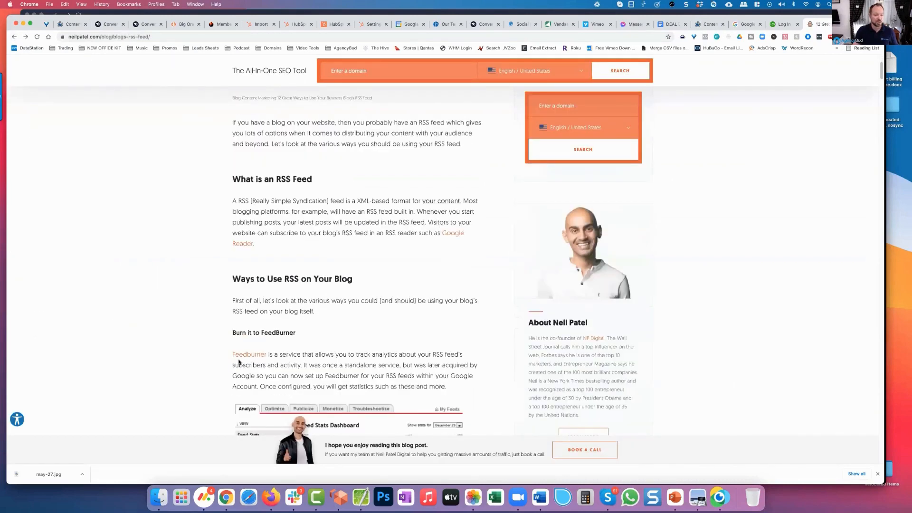
pyautogui.scroll(-10, 239, 362)
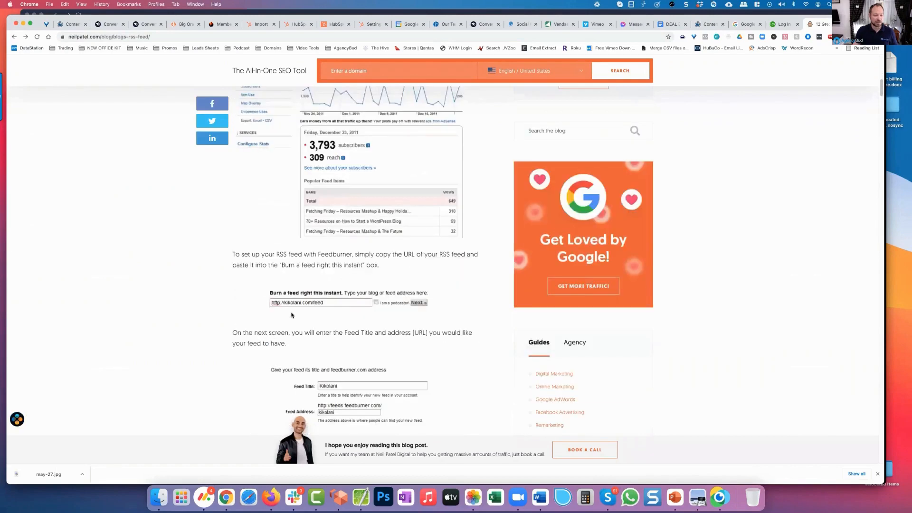
pyautogui.scroll(15, 291, 315)
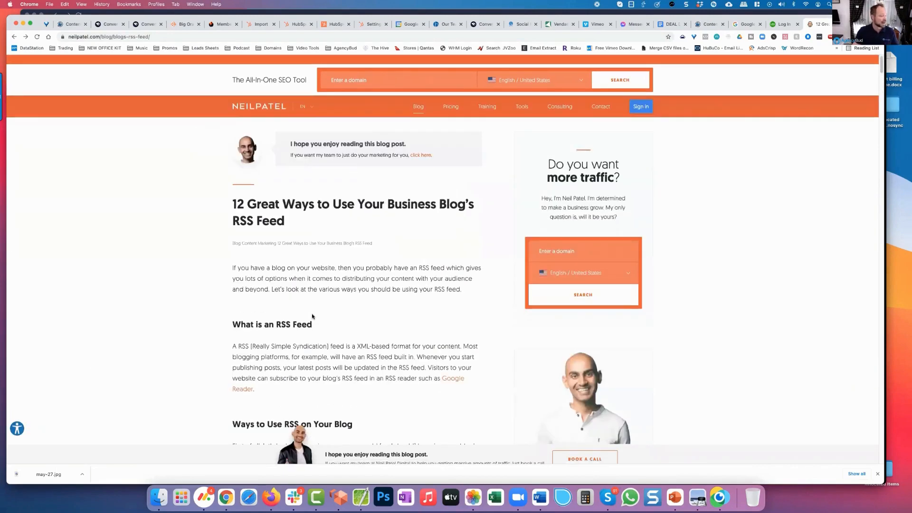
# - Switch to Google Alerts, enter Content Marketing and SEO as a new alert topic and look through the preview results
pyautogui.click(744, 26)
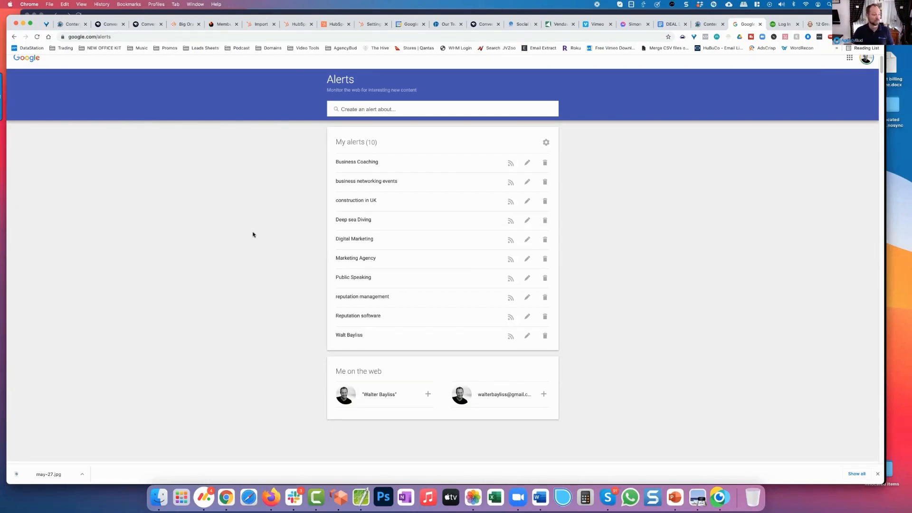
pyautogui.click(380, 109)
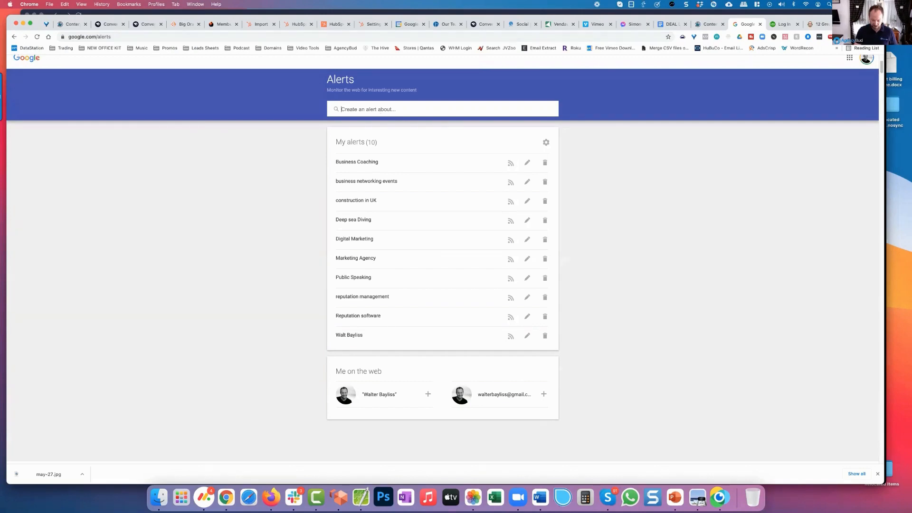
pyautogui.write('Content Maa')
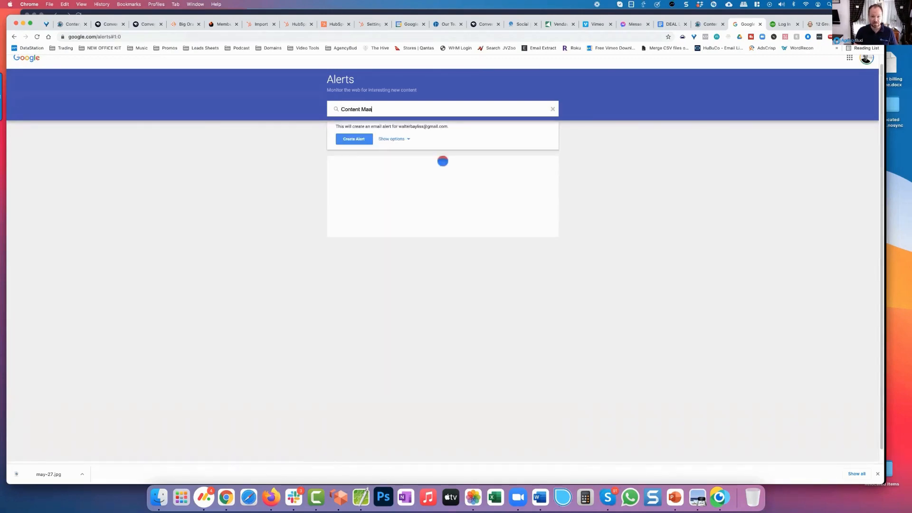
pyautogui.press('BackSpace')
pyautogui.write('rketing a')
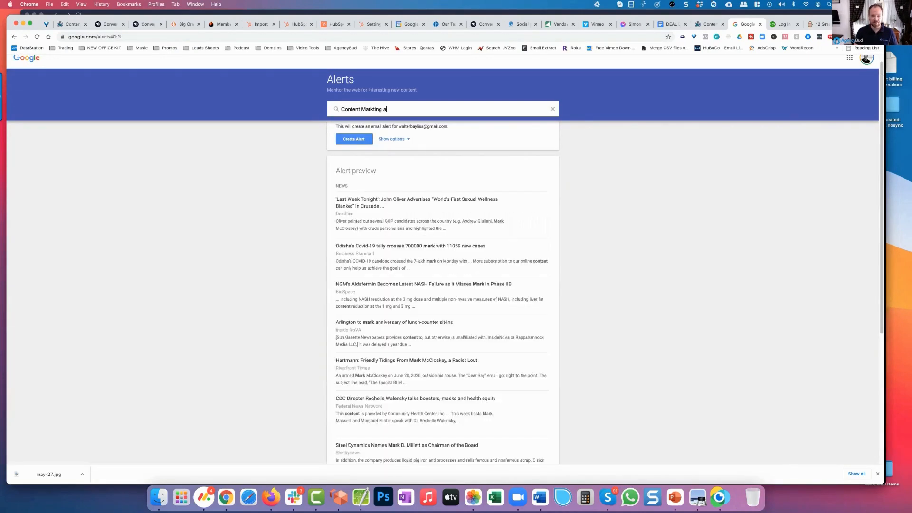
pyautogui.write('nd SEO')
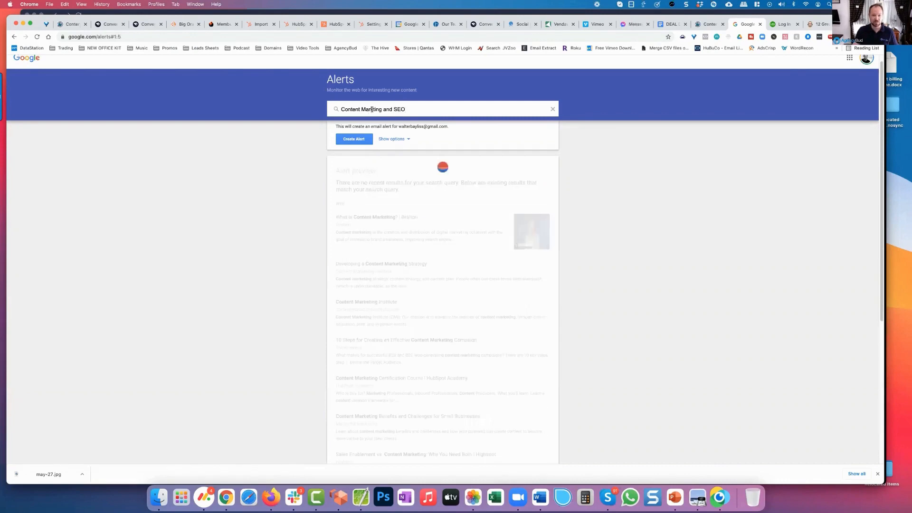
pyautogui.click(374, 110)
pyautogui.write('e')
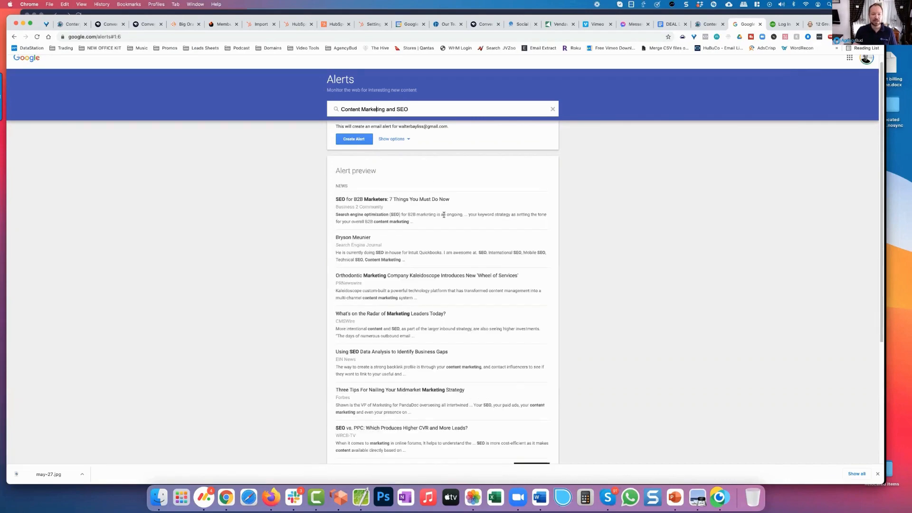
pyautogui.scroll(-5, 443, 215)
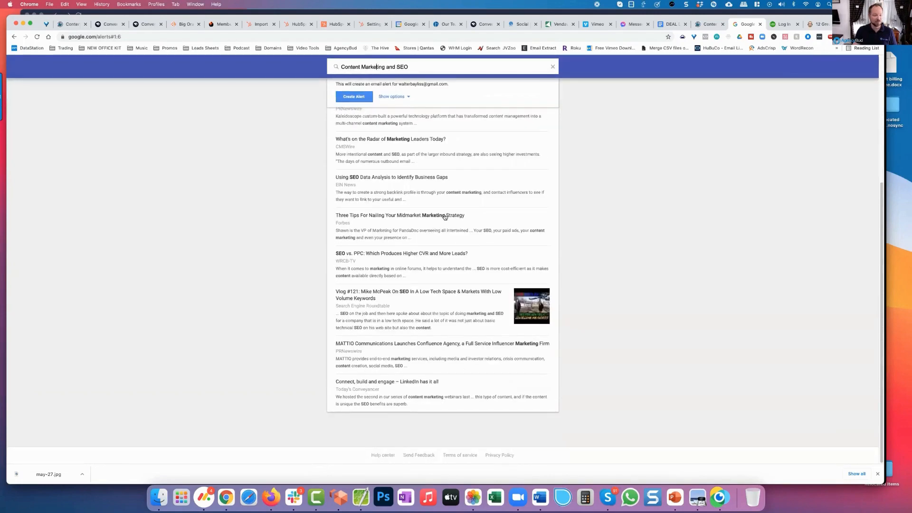
pyautogui.scroll(5, 444, 217)
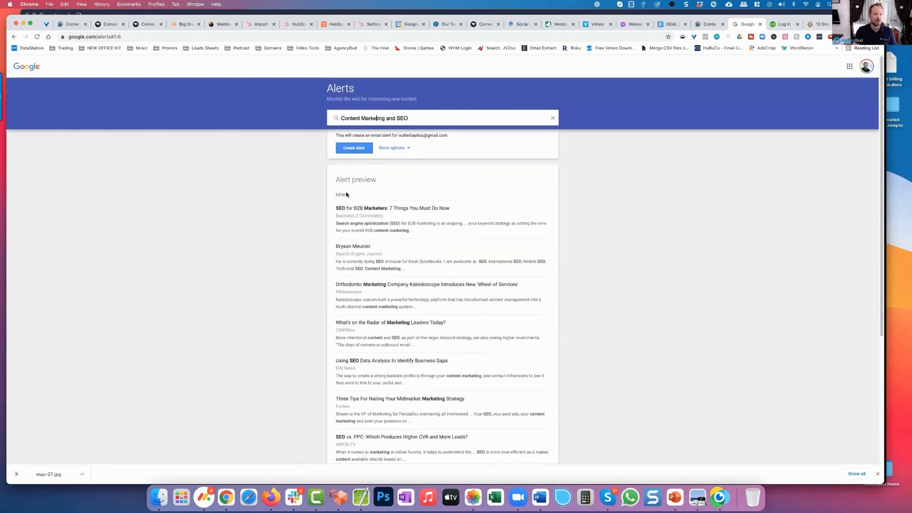
# - Create the Content Marketing and SEO alert with delivery set to RSS feed, and copy its feed link address
pyautogui.click(406, 148)
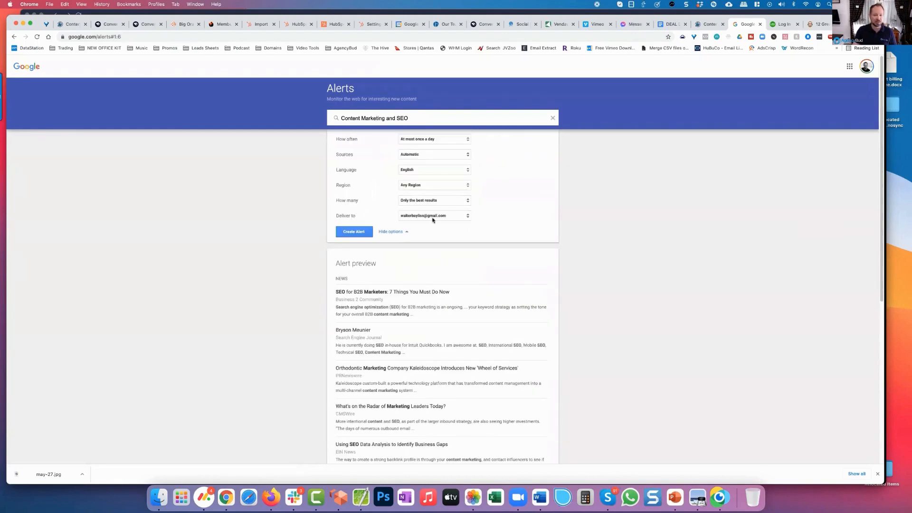
pyautogui.click(432, 220)
pyautogui.click(429, 226)
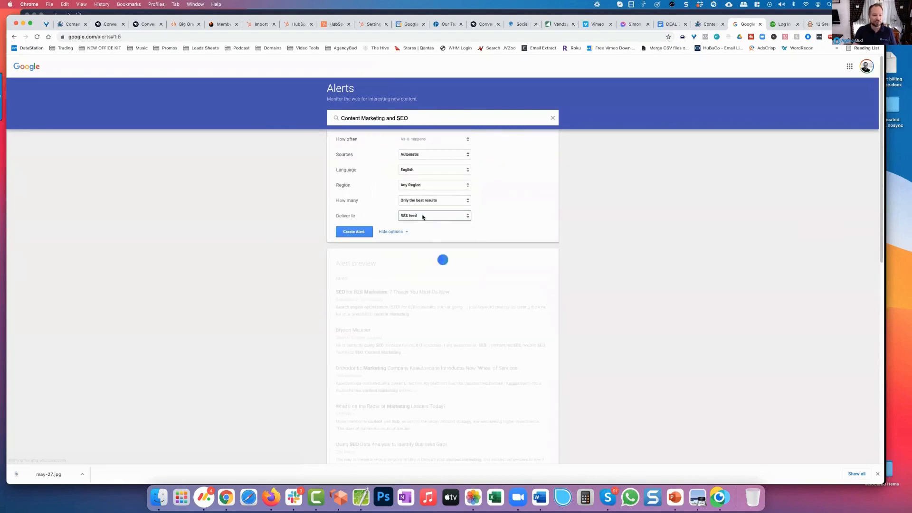
pyautogui.click(357, 232)
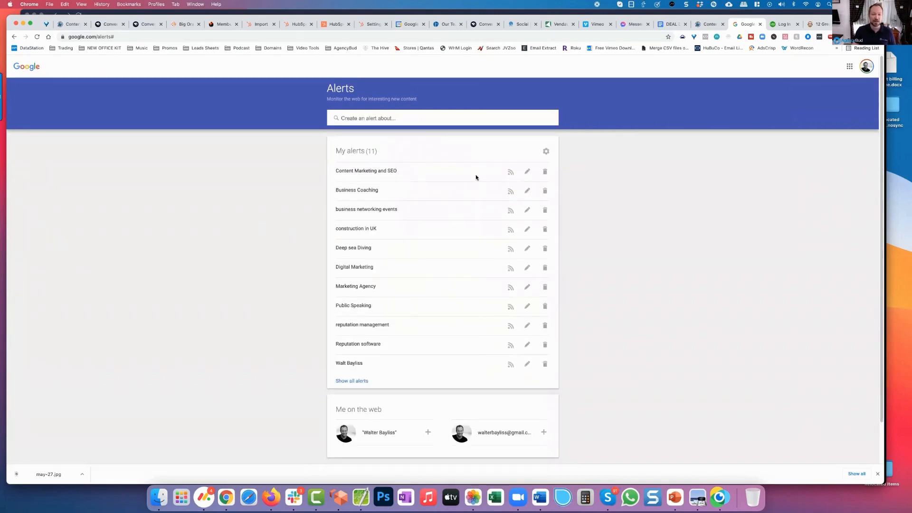
pyautogui.rightClick(510, 172)
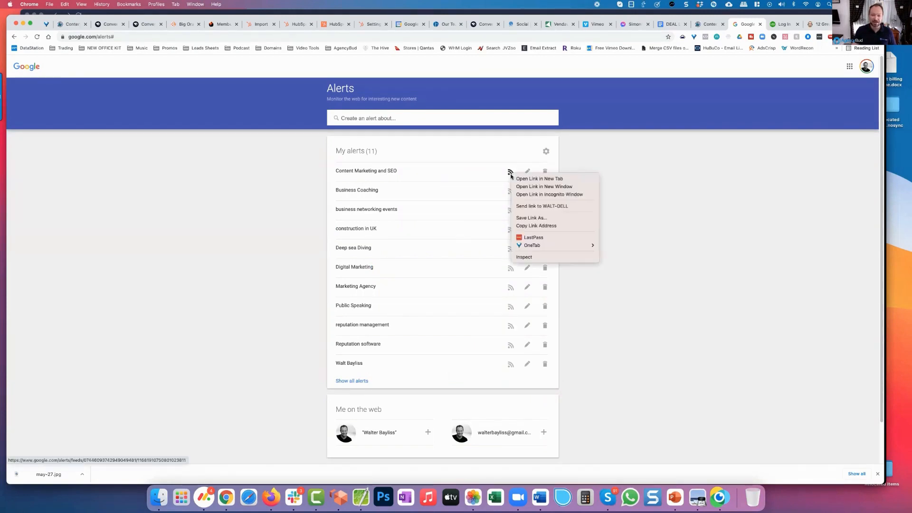
pyautogui.click(526, 227)
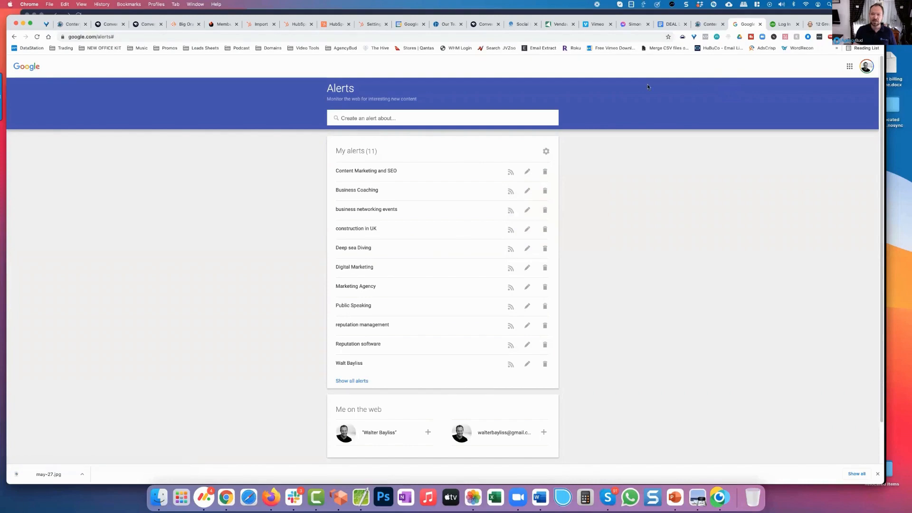
# - Return to Content Artemis and try to add the copied alert feed as Alert about SEO in the Content Marketing category
pyautogui.hotkey('ctrl', 'shift', 'Tab')
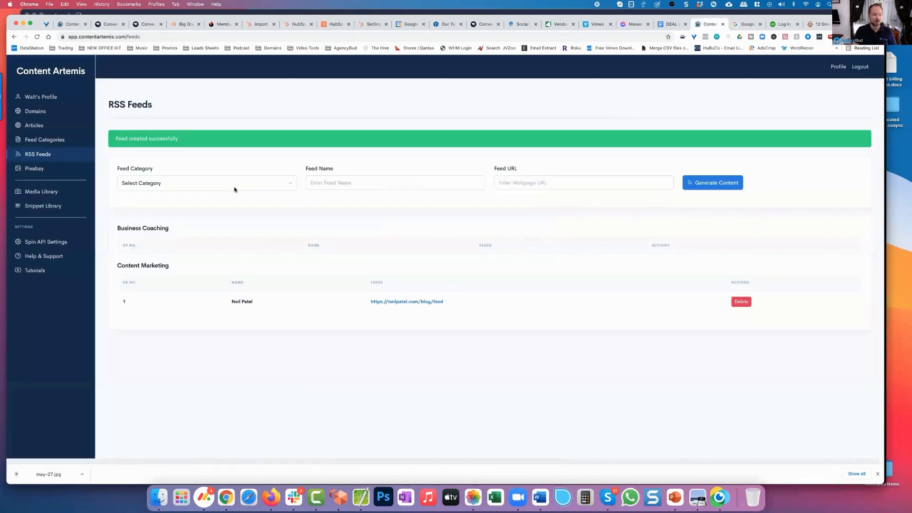
pyautogui.click(204, 184)
pyautogui.click(161, 210)
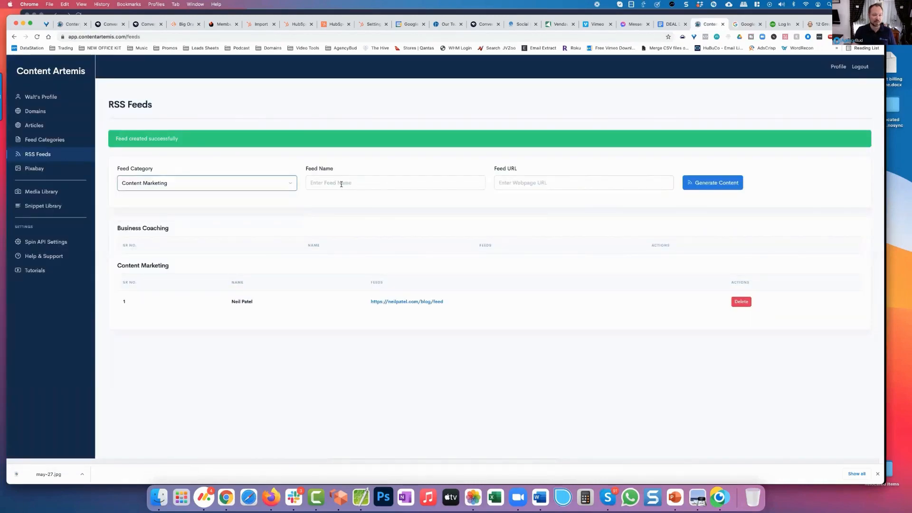
pyautogui.click(341, 184)
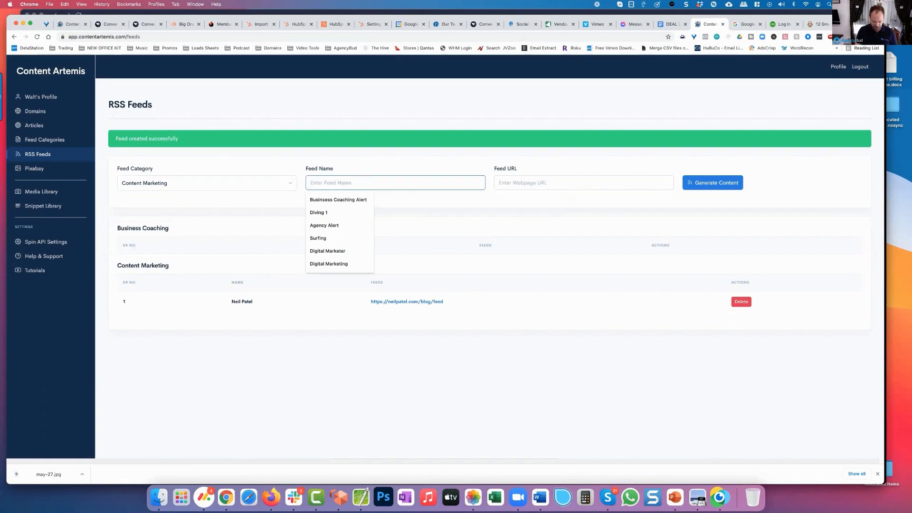
pyautogui.write('Alert about SEO')
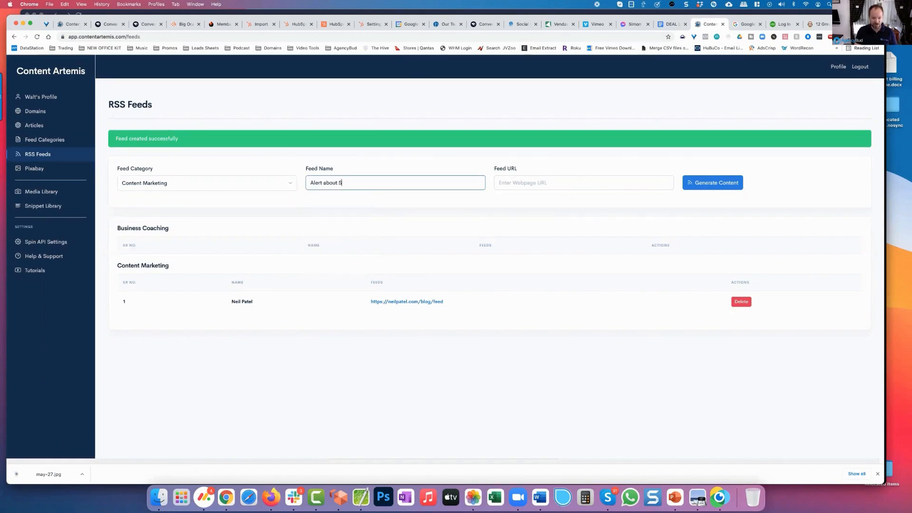
pyautogui.press('Tab')
pyautogui.press('super+v')
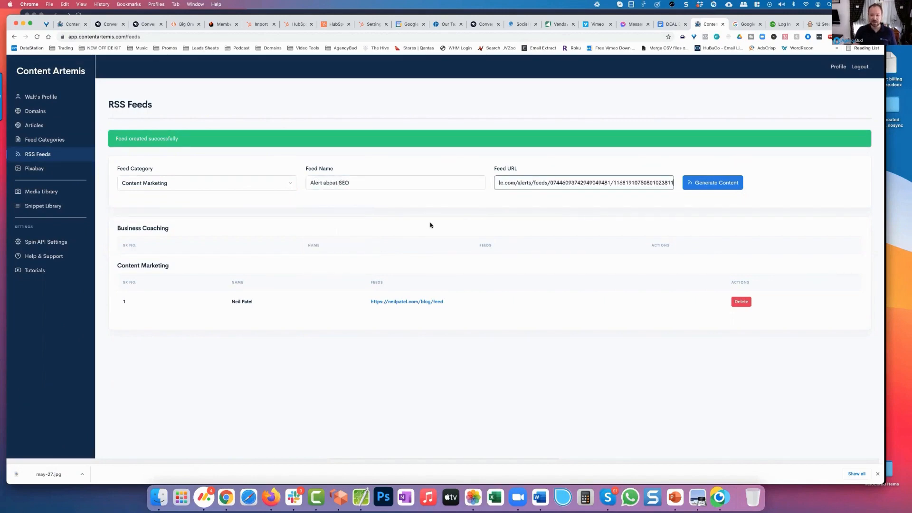
pyautogui.click(706, 183)
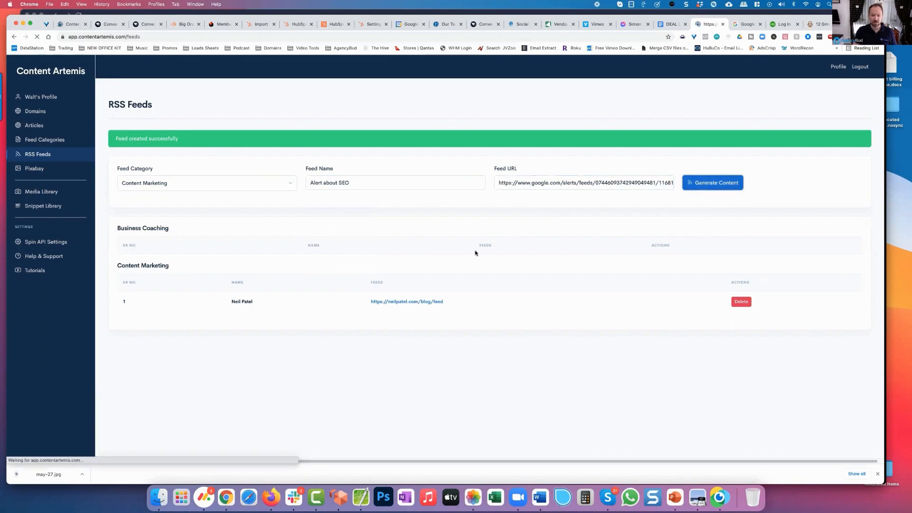
# - Try again to add the copied alert URL to the Content Marketing category under the name Alert, and reload the RSS Feeds page
pyautogui.click(564, 184)
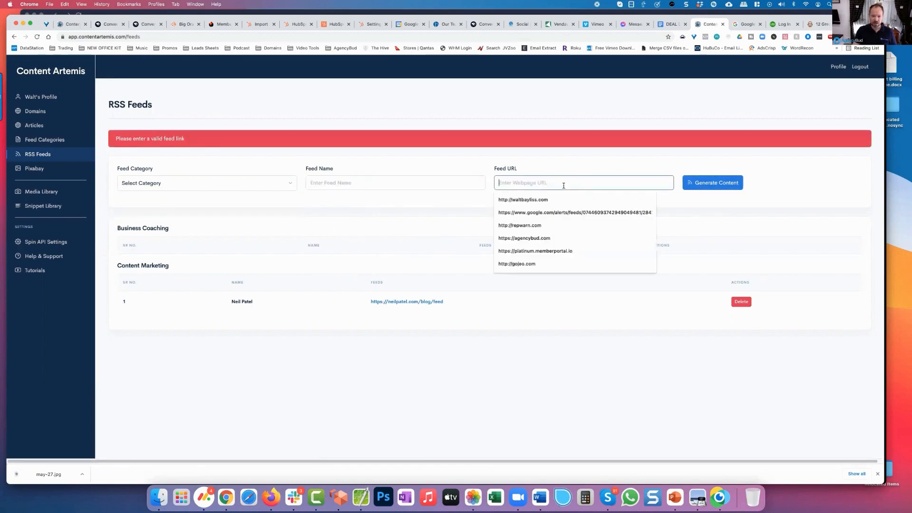
pyautogui.click(279, 184)
pyautogui.click(190, 208)
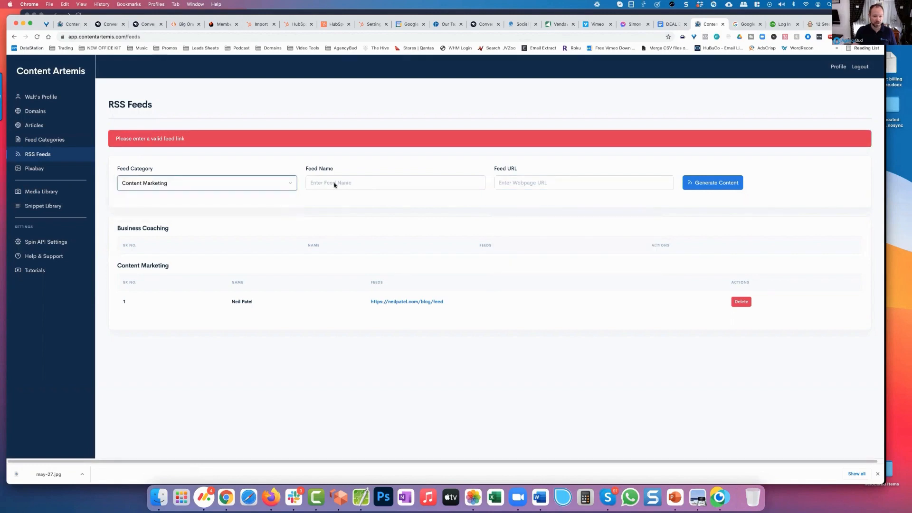
pyautogui.click(334, 183)
pyautogui.write('Alert')
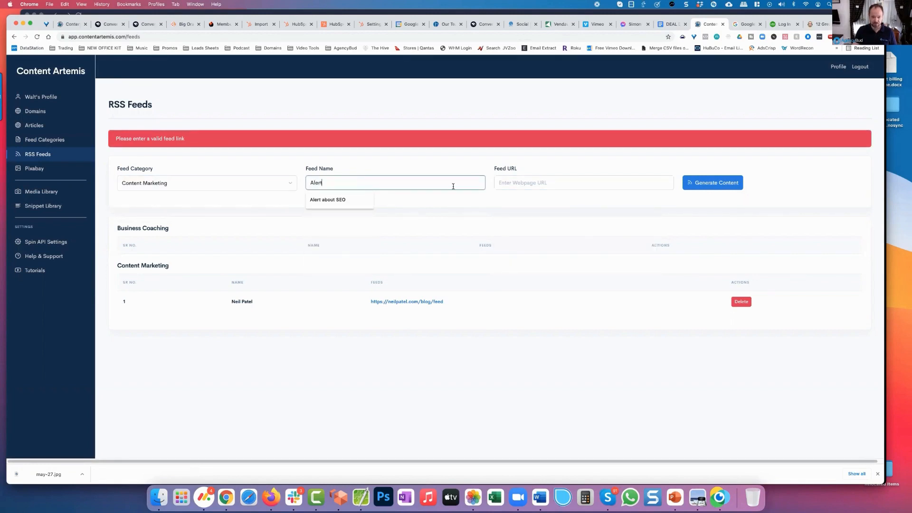
pyautogui.click(506, 185)
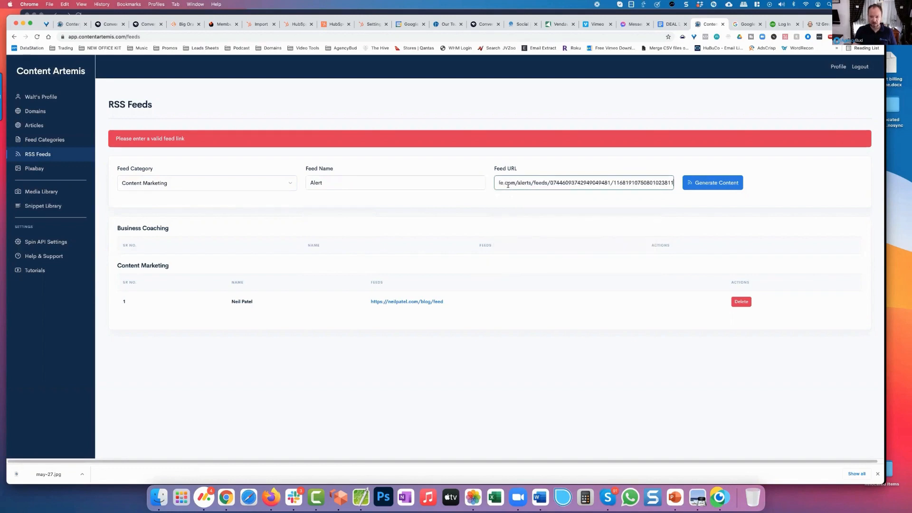
pyautogui.press('super+v')
pyautogui.moveTo(500, 183); pyautogui.dragTo(678, 184)
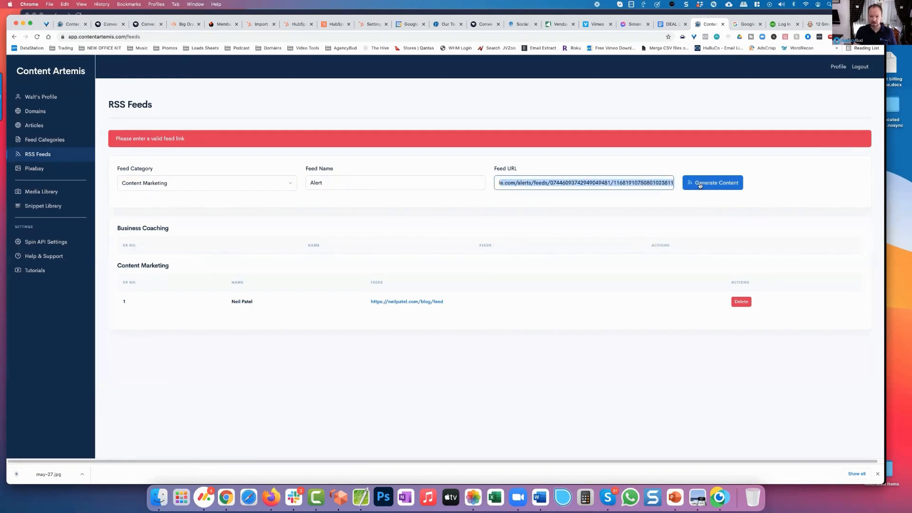
pyautogui.click(693, 184)
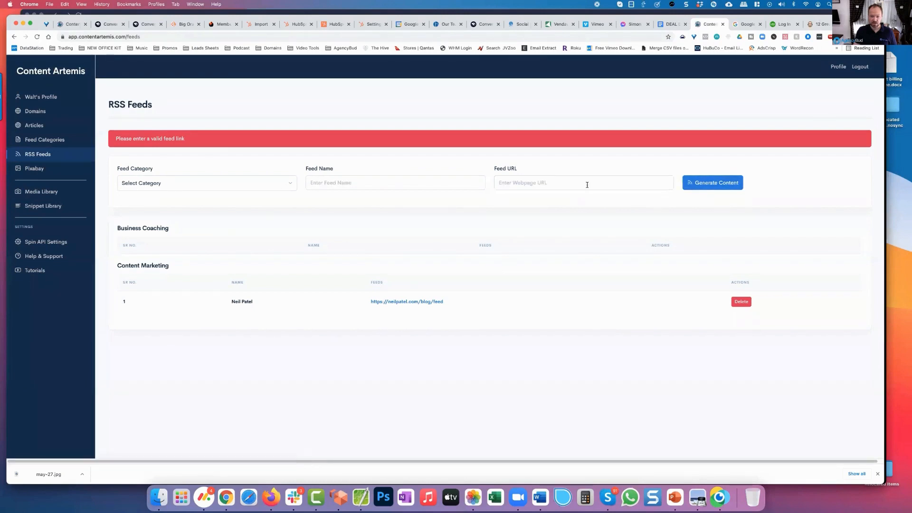
pyautogui.click(39, 158)
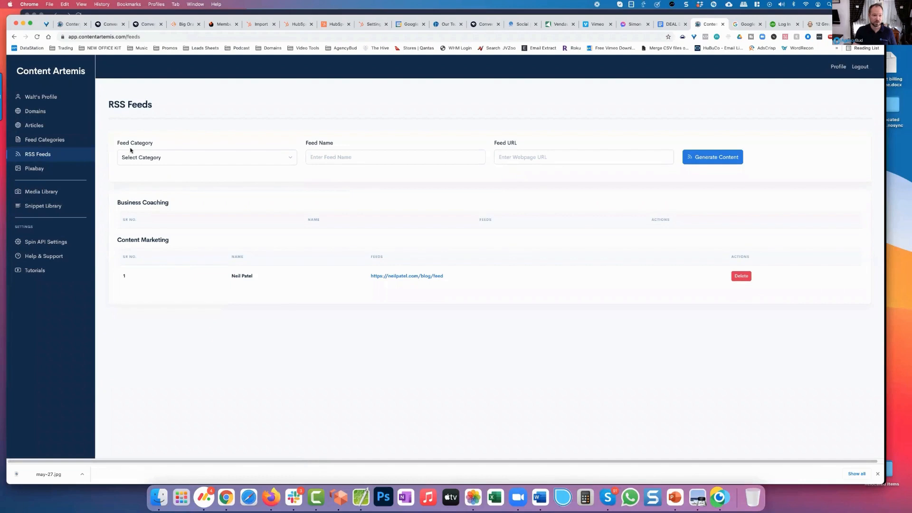
# - Copy the RSS feed link address of the Business Coaching alert in Google Alerts
pyautogui.click(738, 25)
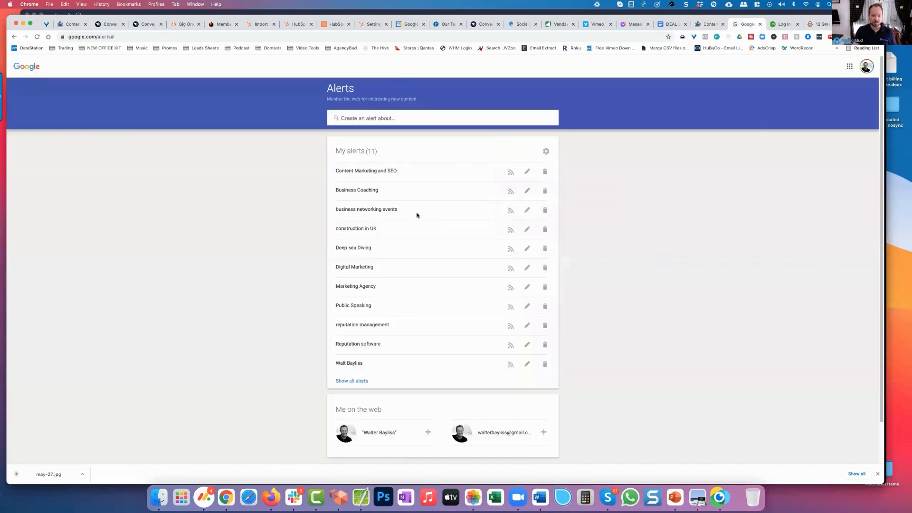
pyautogui.rightClick(509, 192)
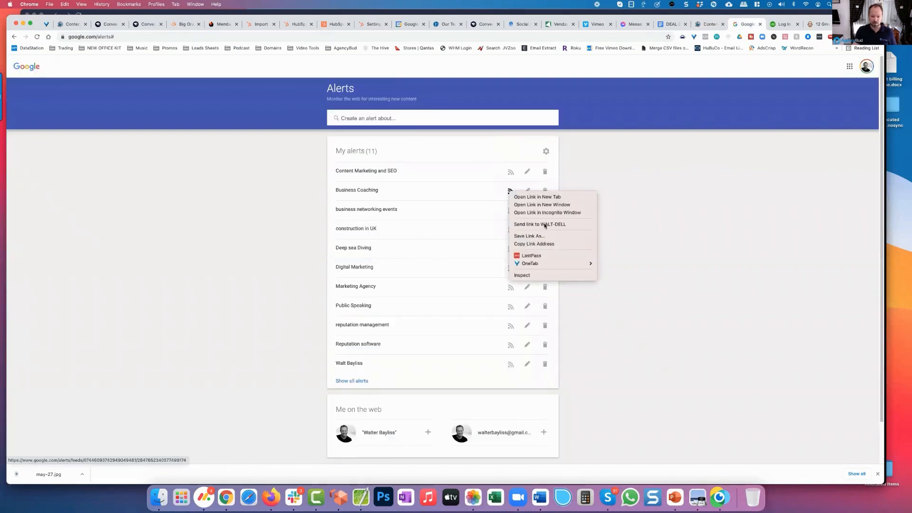
pyautogui.click(551, 244)
# - Return to Content Artemis and add the copied Google Alerts feed to the Business Coaching category under the name Coaching
pyautogui.click(708, 24)
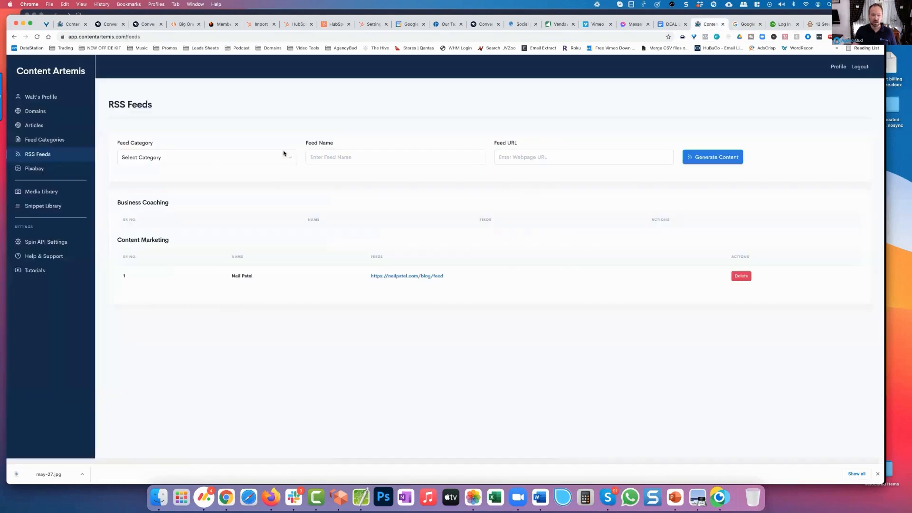
pyautogui.click(209, 157)
pyautogui.click(171, 176)
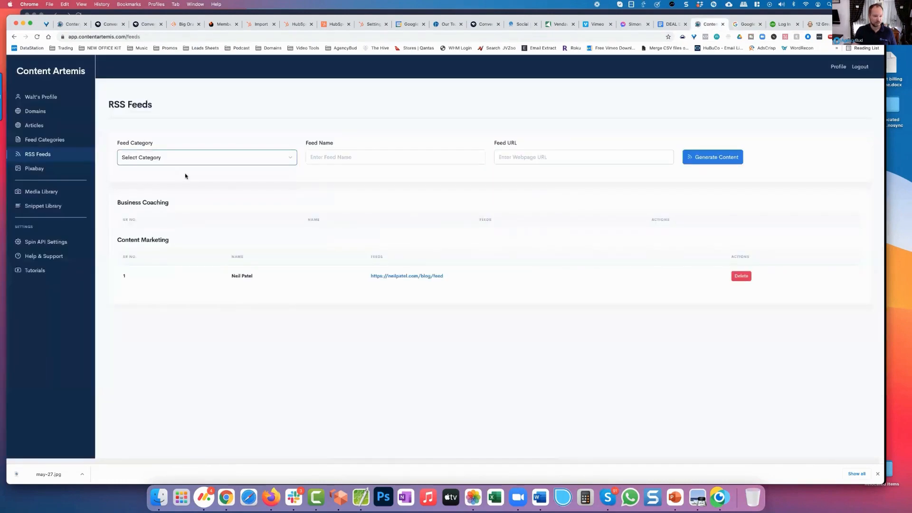
pyautogui.click(324, 157)
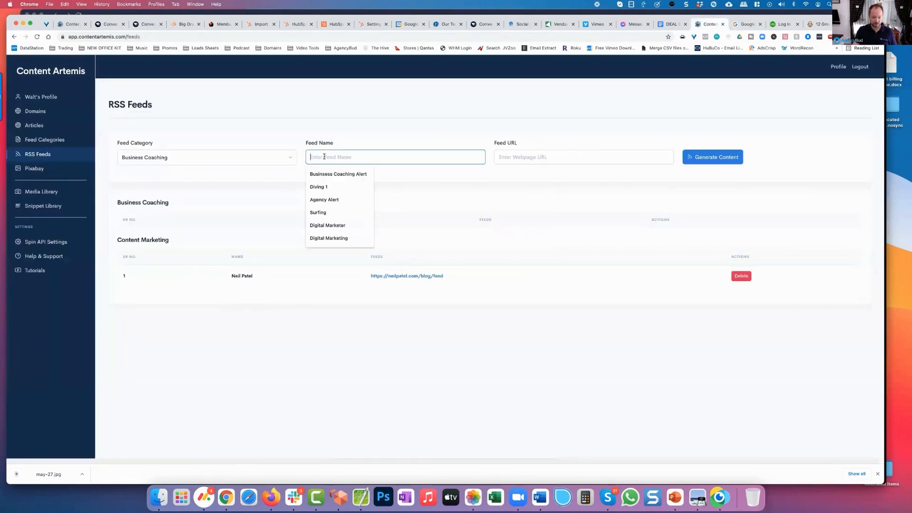
pyautogui.write('Coaching')
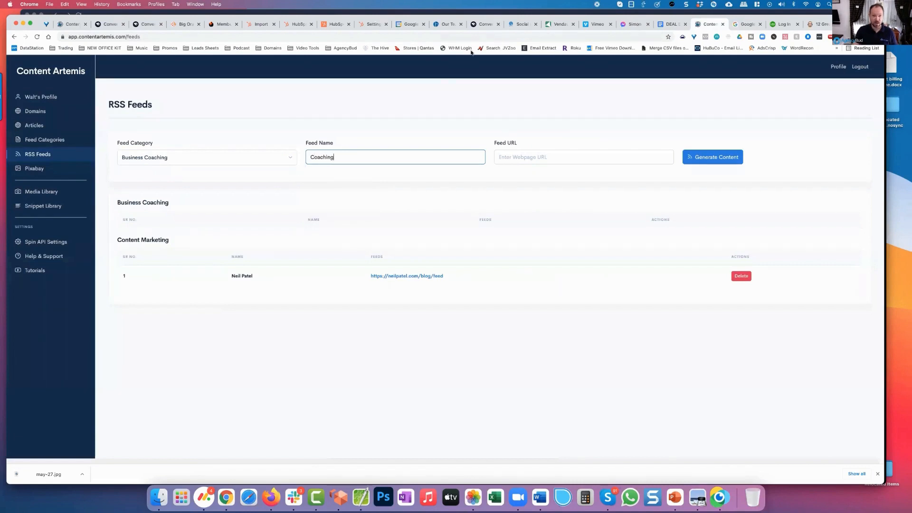
pyautogui.click(505, 158)
pyautogui.press('cmd+v')
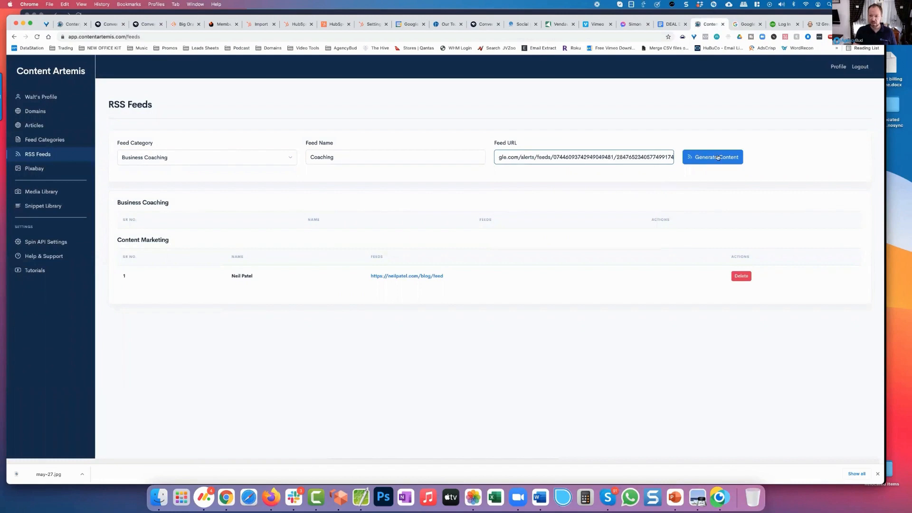
pyautogui.click(718, 158)
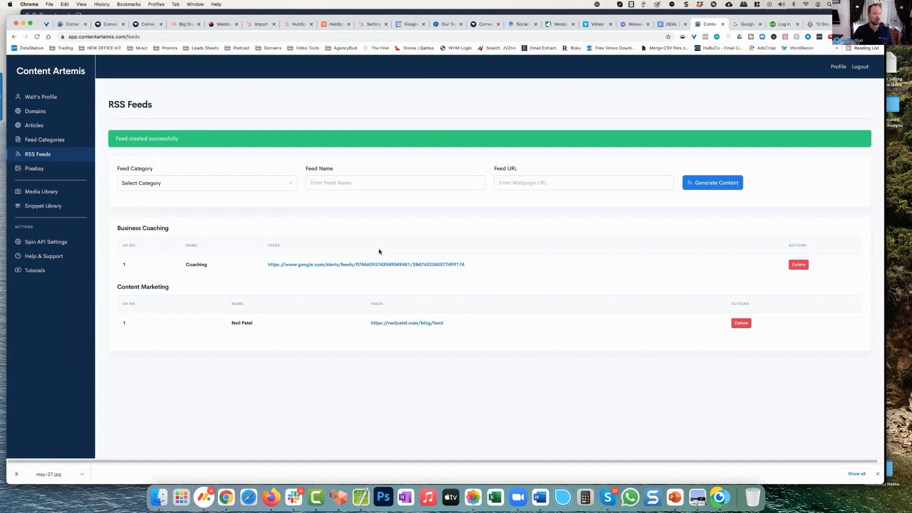
# - Create a new article named Content Marketing 101 and proceed to its feed list
pyautogui.click(38, 125)
pyautogui.click(834, 109)
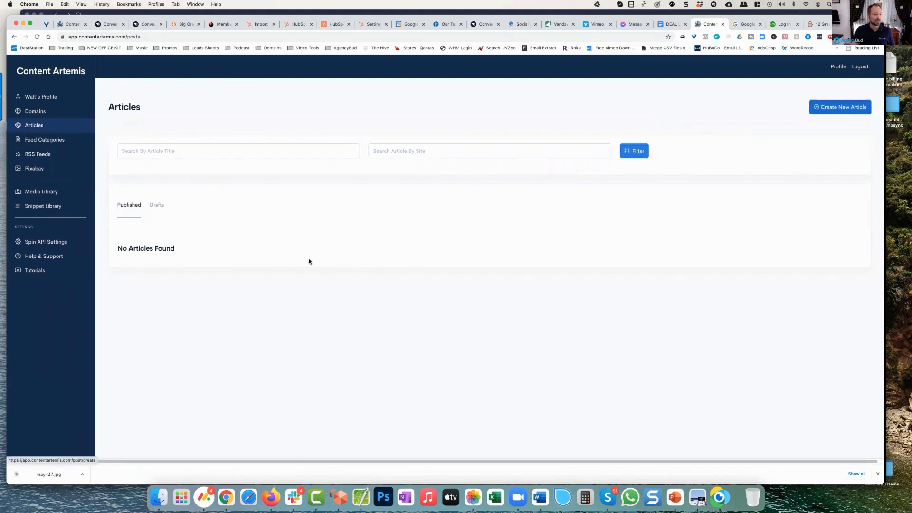
pyautogui.click(220, 174)
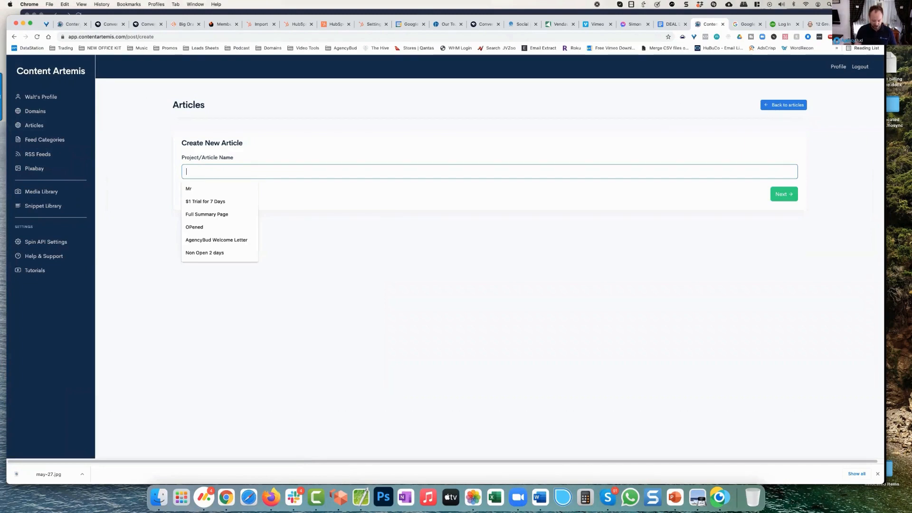
pyautogui.write('Content Marketing')
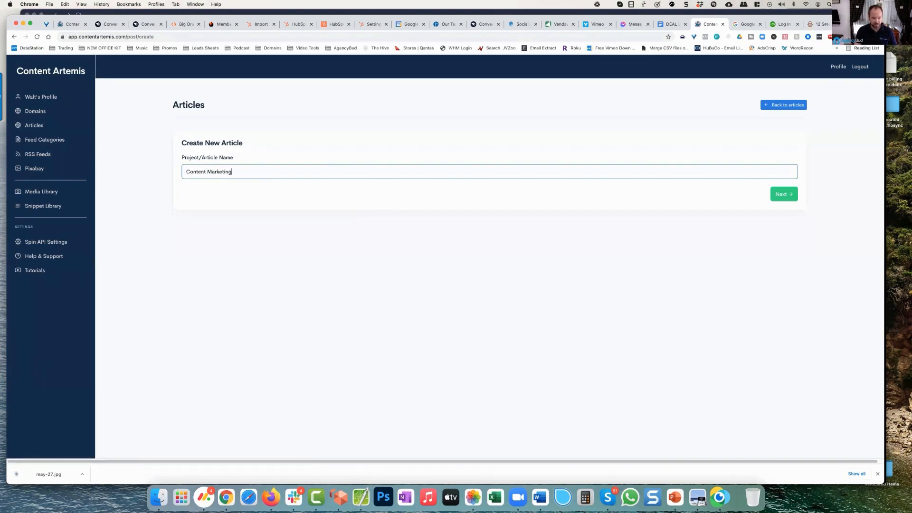
pyautogui.write(' 101')
pyautogui.click(781, 194)
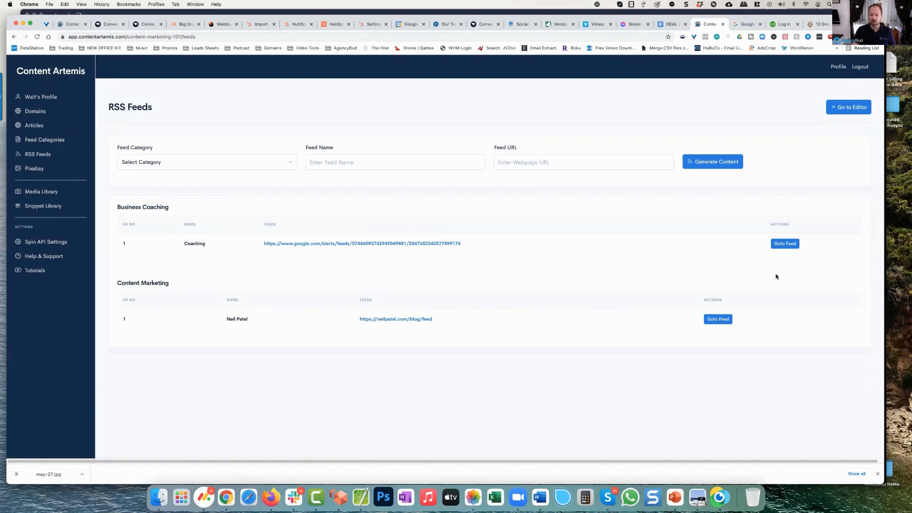
# - Open the Coaching feed for the article and look through its posts for usable content
pyautogui.click(786, 245)
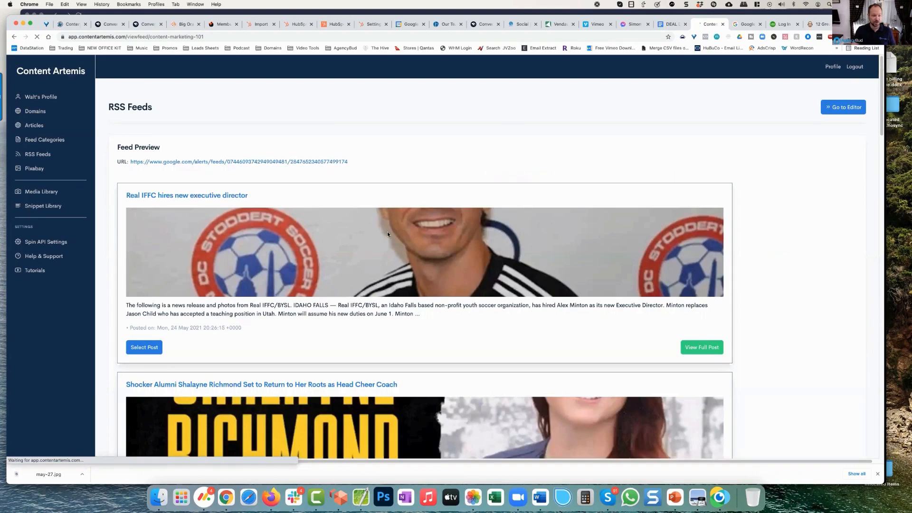
pyautogui.scroll(-7, 388, 234)
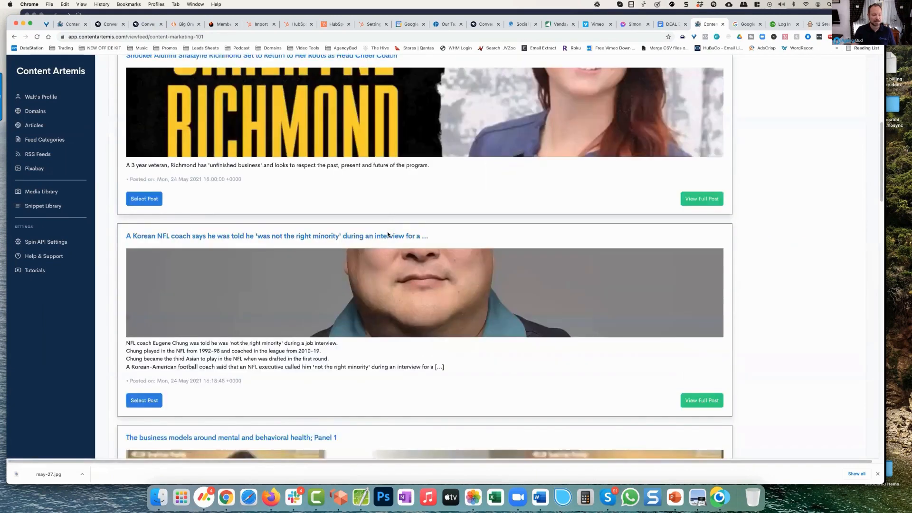
pyautogui.scroll(-5, 387, 233)
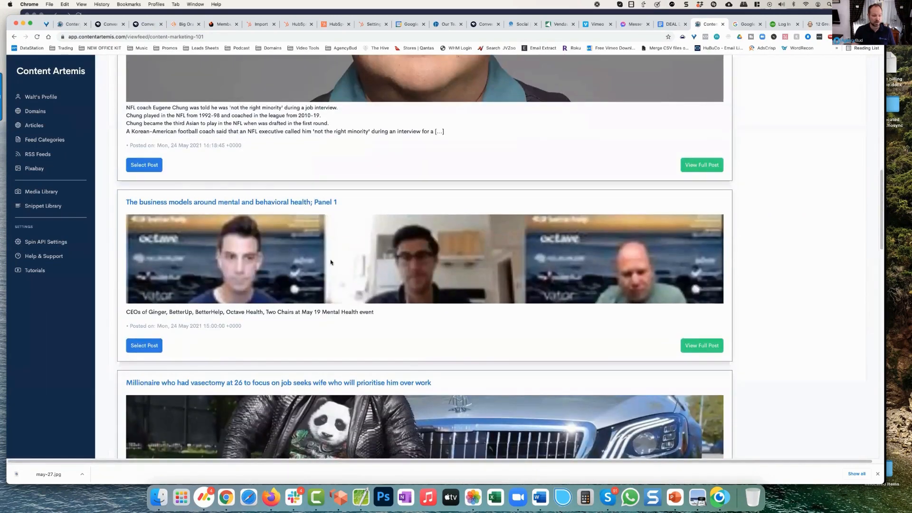
pyautogui.scroll(-8, 331, 262)
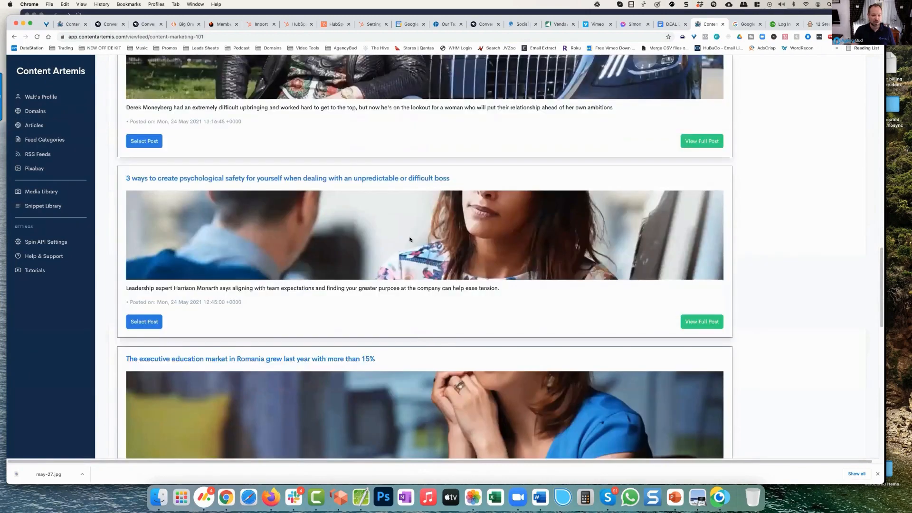
pyautogui.scroll(-6, 410, 240)
pyautogui.scroll(15, 409, 239)
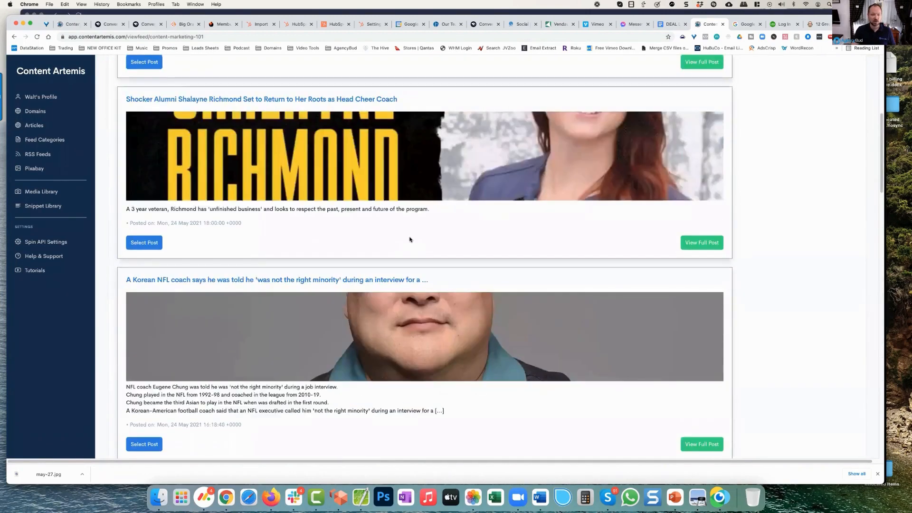
pyautogui.scroll(5, 400, 244)
pyautogui.scroll(-2, 401, 244)
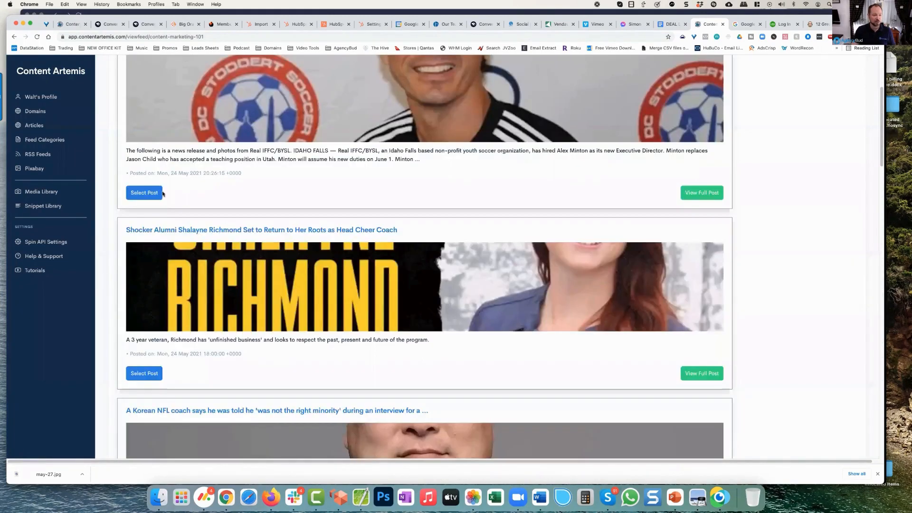
# - Read the full post "The business models around mental and behavioral health; Panel 1" and add it to the article's selection list
pyautogui.scroll(-5, 248, 236)
pyautogui.scroll(-4, 248, 236)
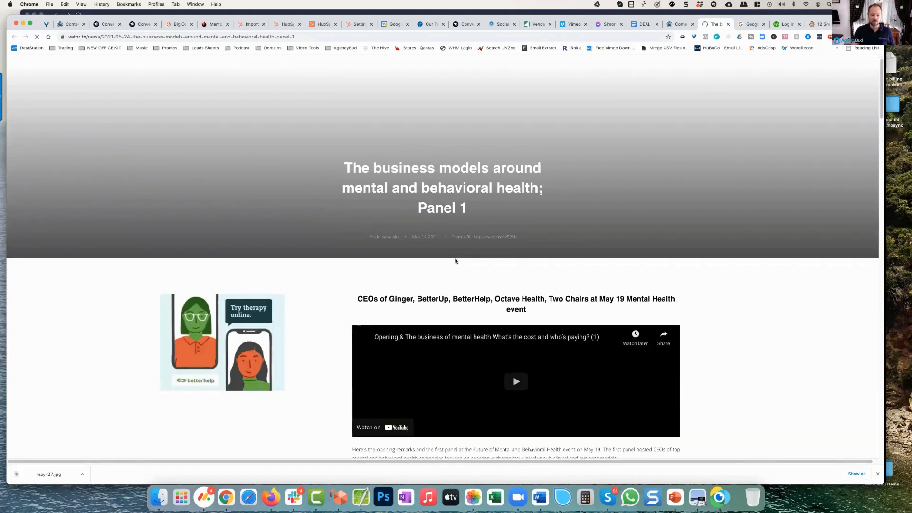
pyautogui.scroll(-4, 455, 259)
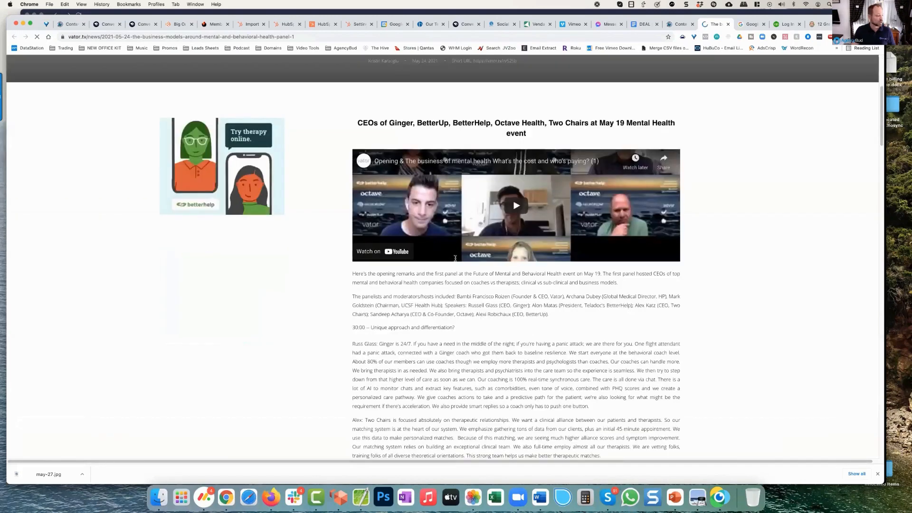
pyautogui.scroll(-6, 455, 259)
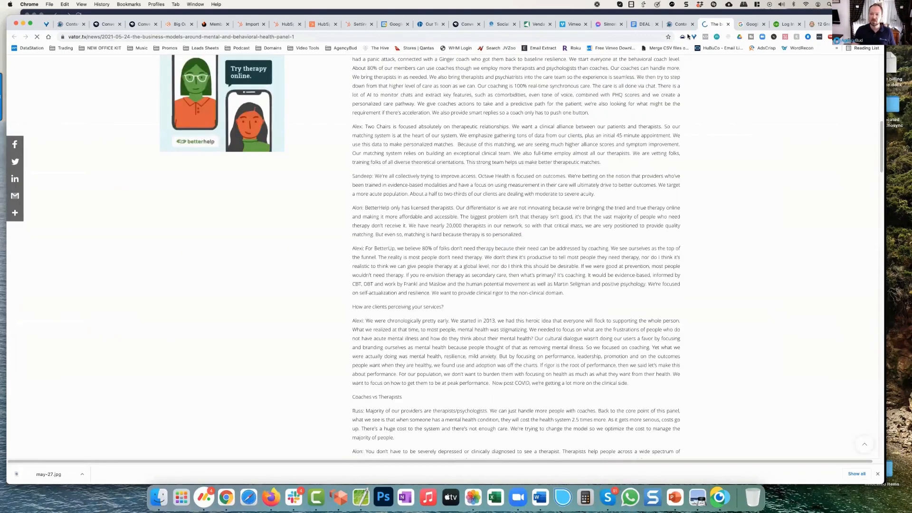
pyautogui.click(680, 24)
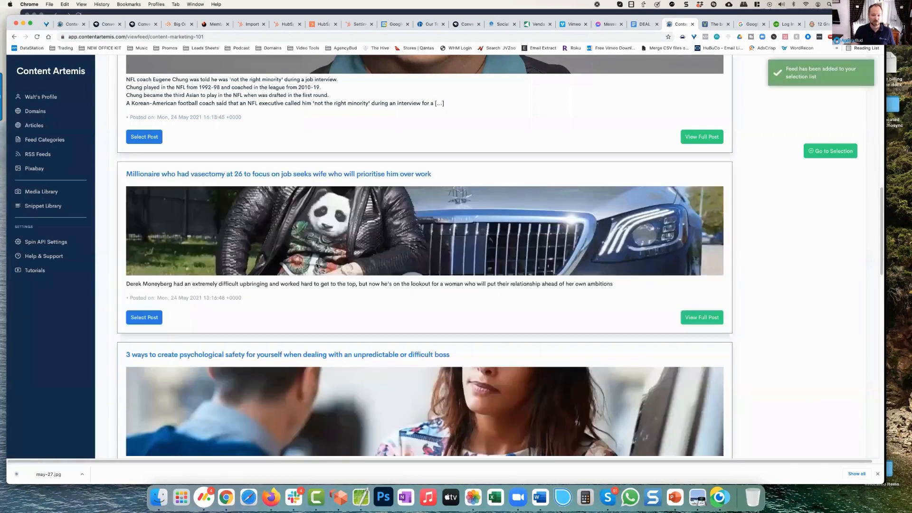
# - Add the post "The executive education market in Romania grew last year with more than 15%" to the selection list
pyautogui.scroll(-5, 317, 265)
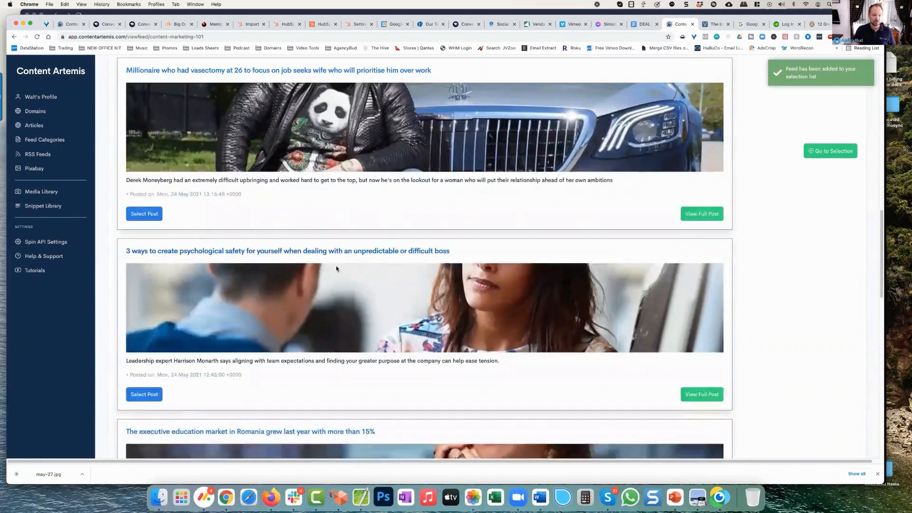
pyautogui.scroll(-8, 298, 296)
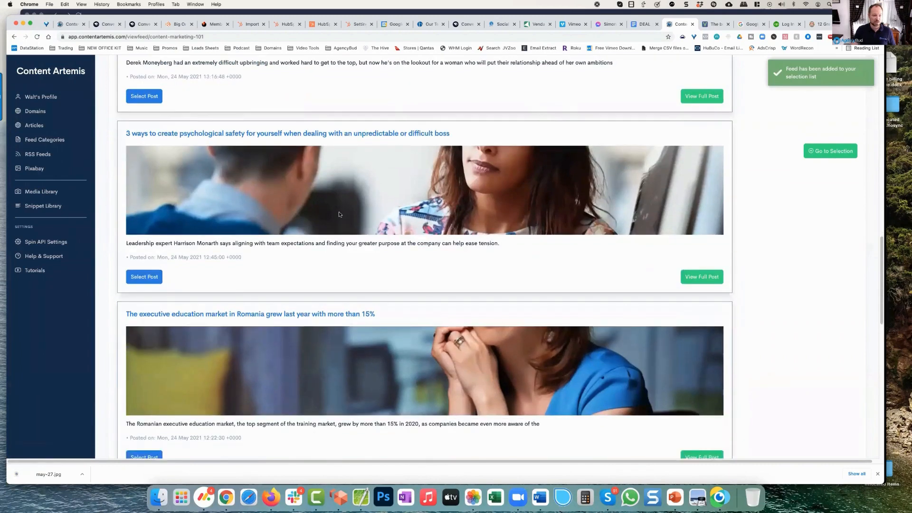
pyautogui.scroll(-6, 232, 270)
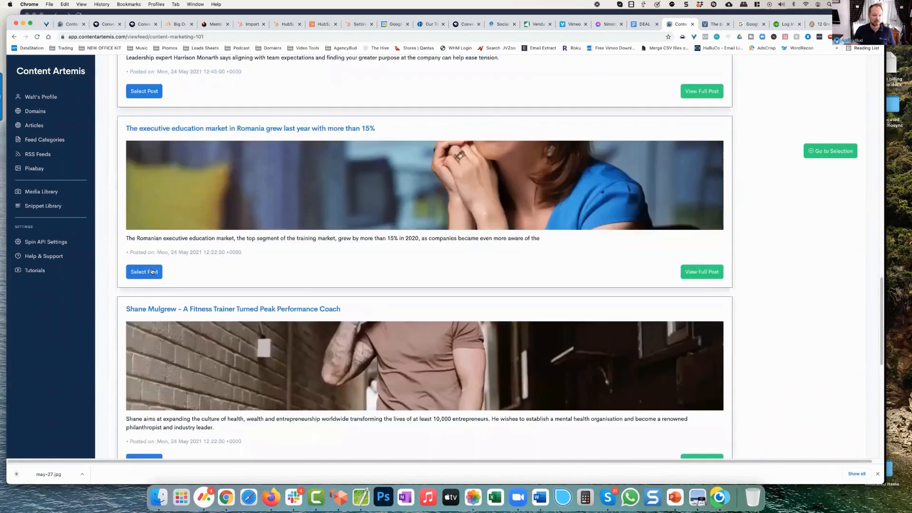
pyautogui.click(150, 272)
# - Add the post "Above Board: How To Effectively And Successfully Engage Your Board Members" to the selection list
pyautogui.scroll(-12, 409, 235)
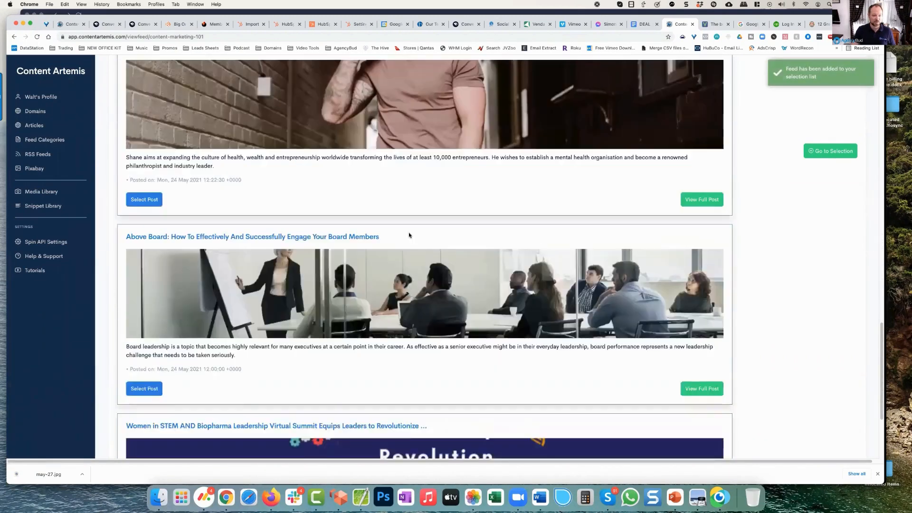
pyautogui.scroll(-2, 352, 192)
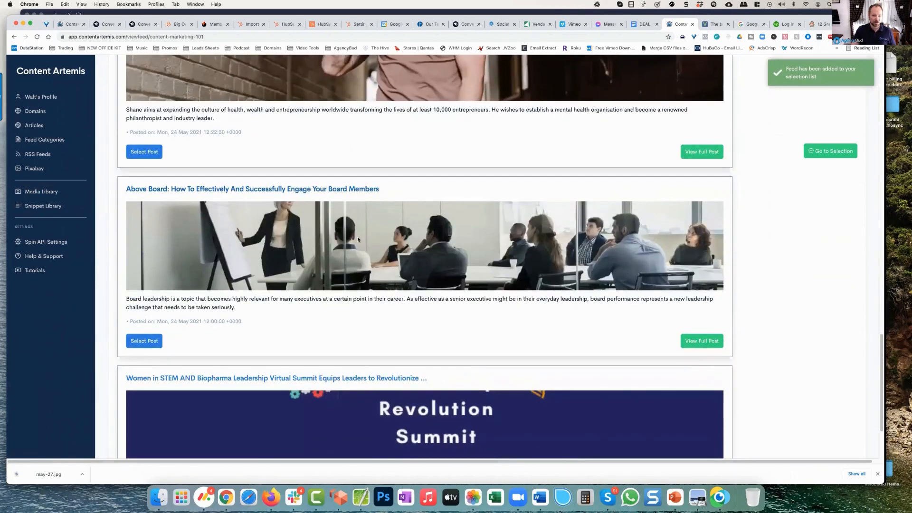
pyautogui.scroll(-1, 292, 260)
pyautogui.click(144, 309)
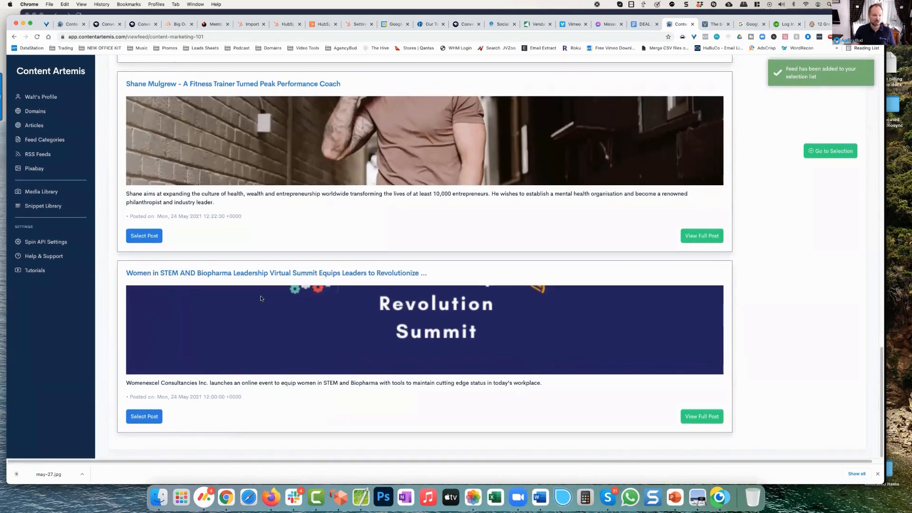
# - Open the list of posts selected for the article
pyautogui.scroll(10, 266, 298)
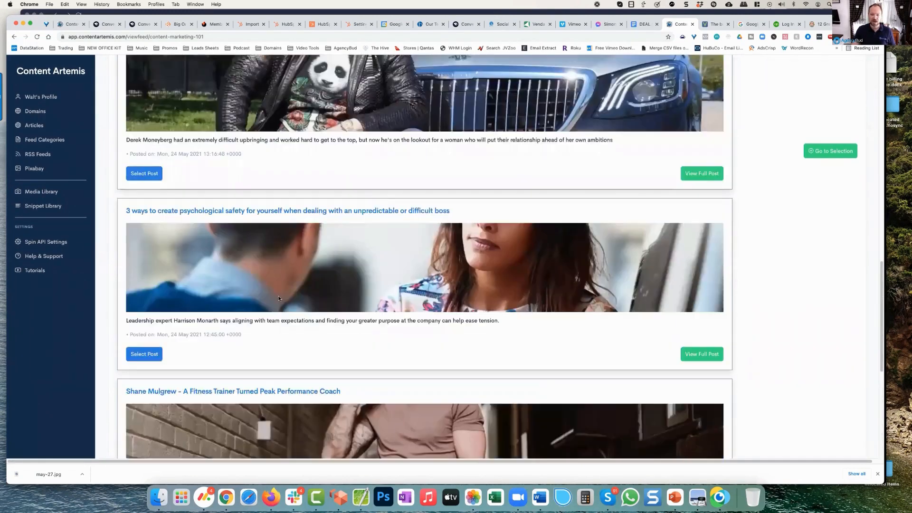
pyautogui.scroll(13, 279, 299)
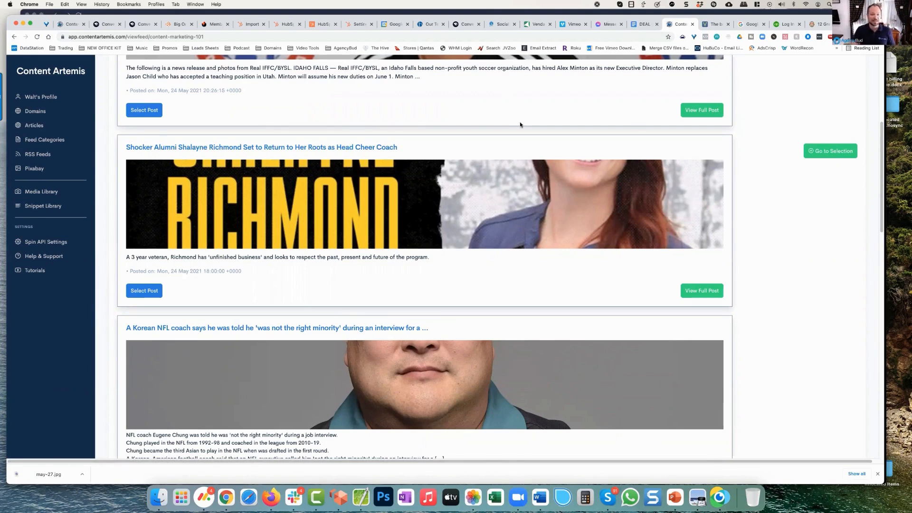
pyautogui.scroll(5, 520, 125)
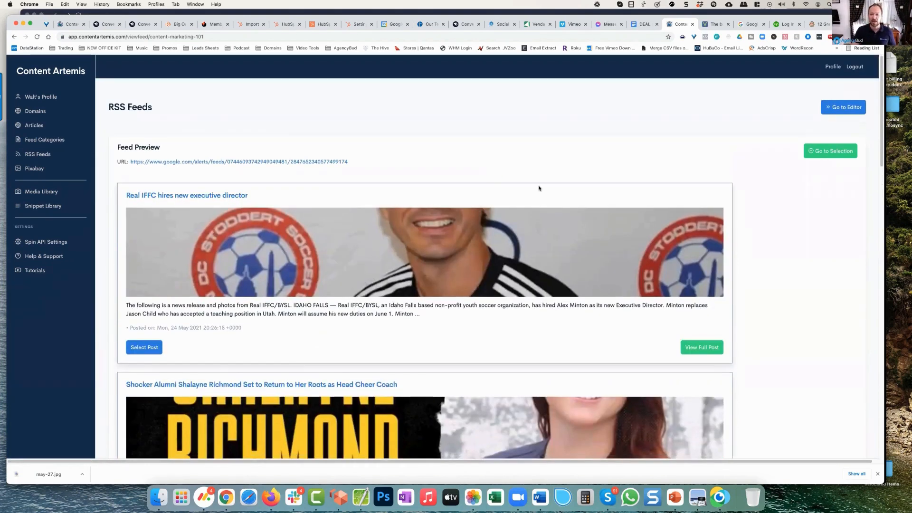
pyautogui.click(820, 152)
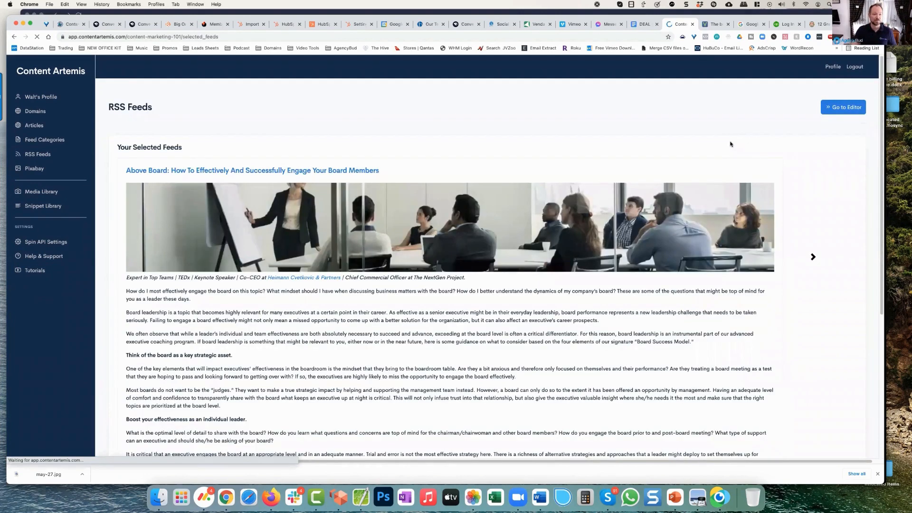
# - Load the header image and the opening paragraphs of the "Above Board" post, through "Board Success Model", into the article editor
pyautogui.scroll(-3, 521, 304)
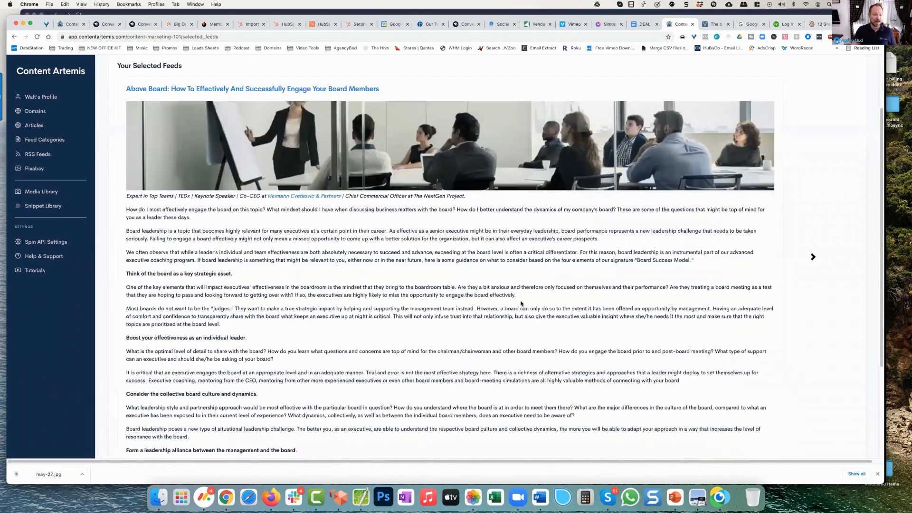
pyautogui.scroll(-3, 521, 304)
pyautogui.scroll(-3, 516, 255)
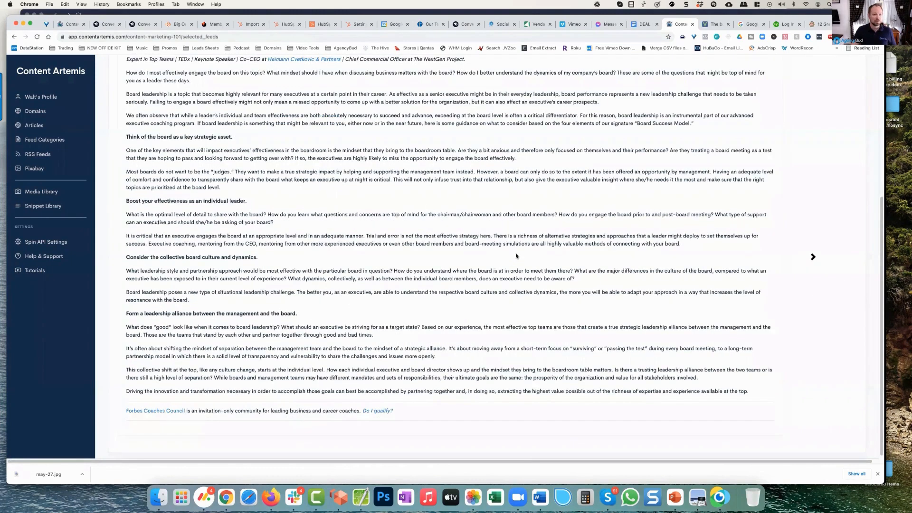
pyautogui.scroll(10, 436, 213)
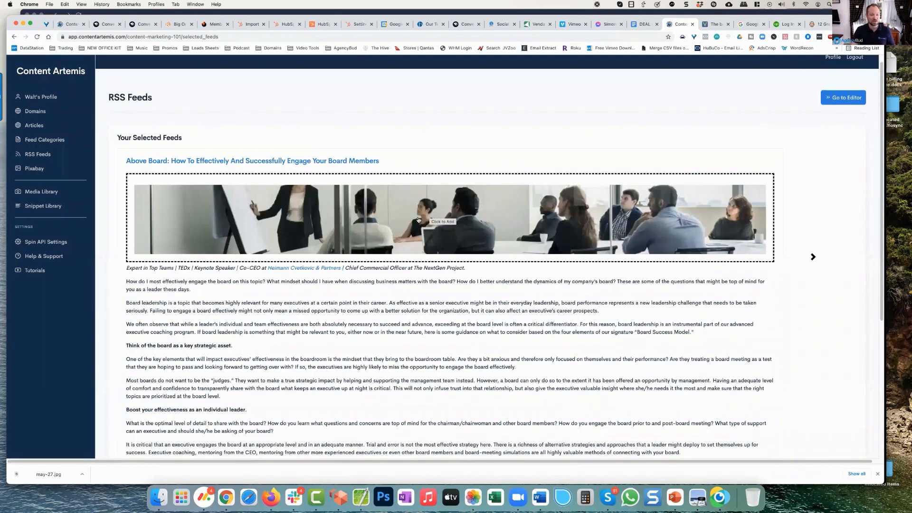
pyautogui.click(418, 223)
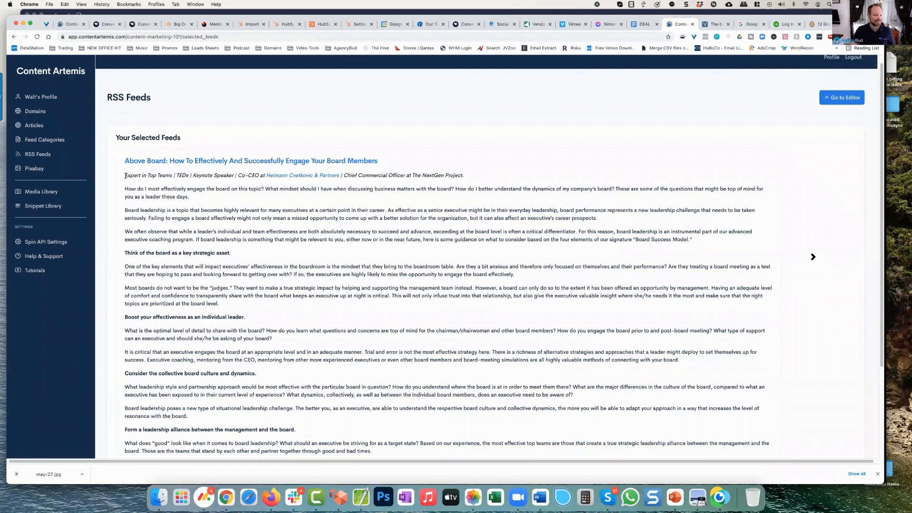
pyautogui.moveTo(130, 178); pyautogui.dragTo(699, 245)
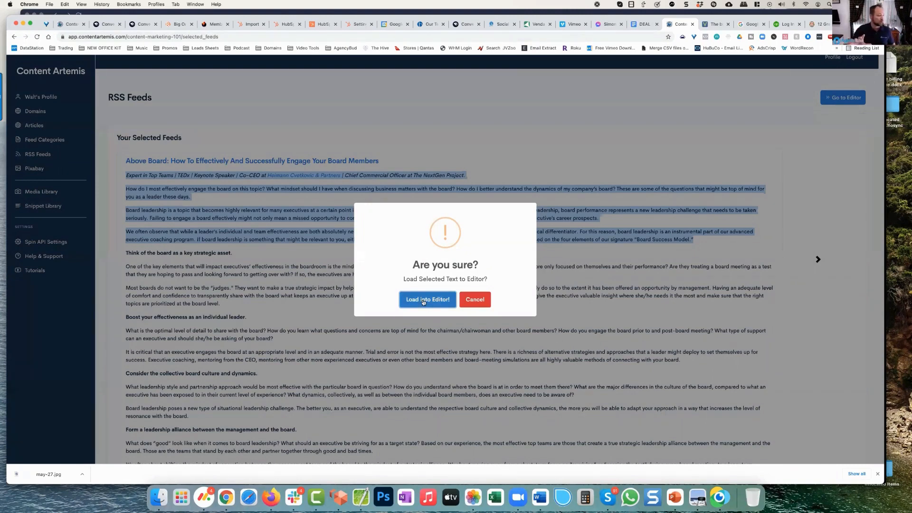
pyautogui.click(423, 300)
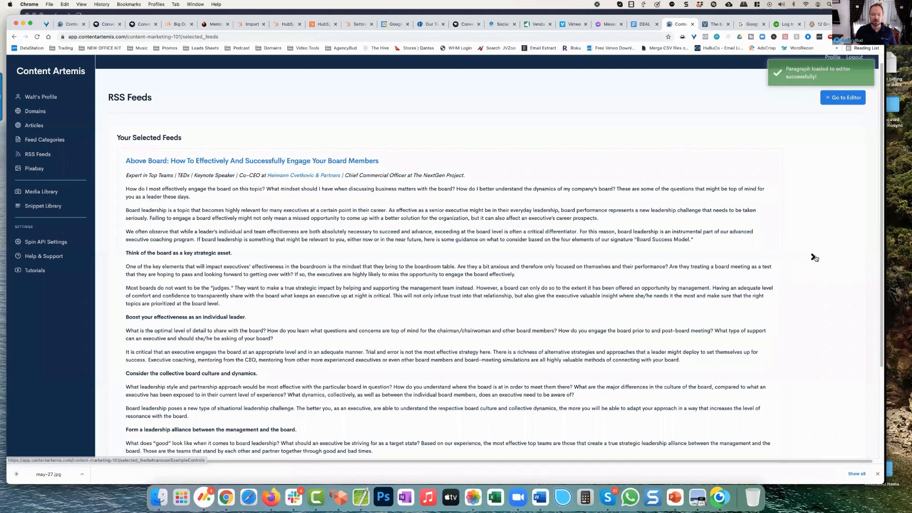
# - Load the Romania executive education post's text from "On the other hand" through "five main trends" into the editor
pyautogui.click(814, 257)
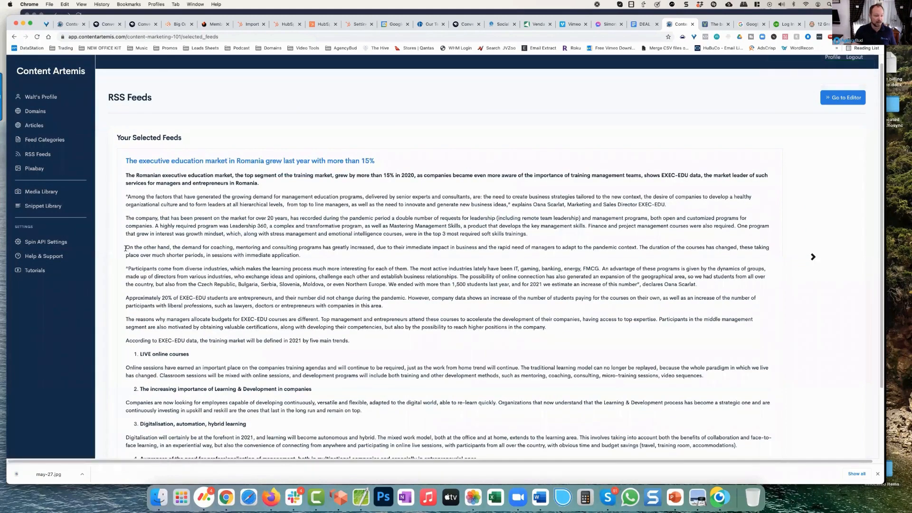
pyautogui.moveTo(157, 255); pyautogui.dragTo(361, 341)
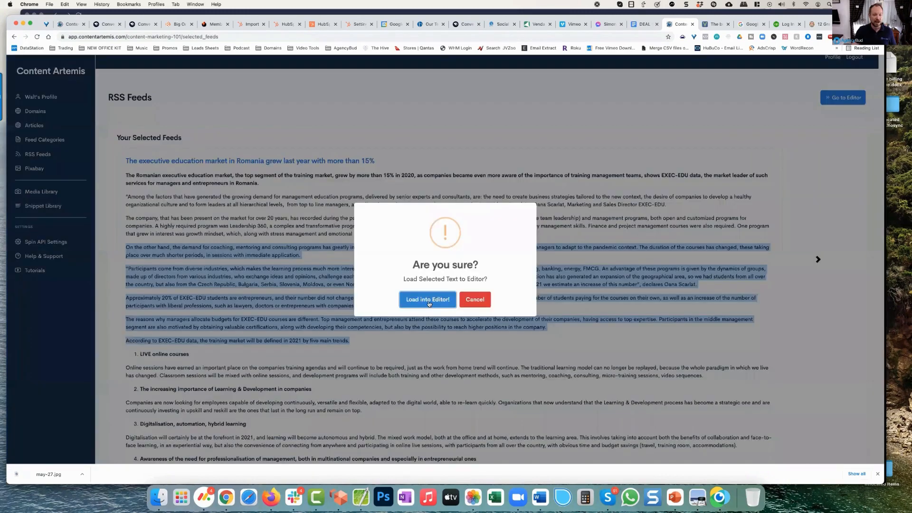
pyautogui.click(429, 300)
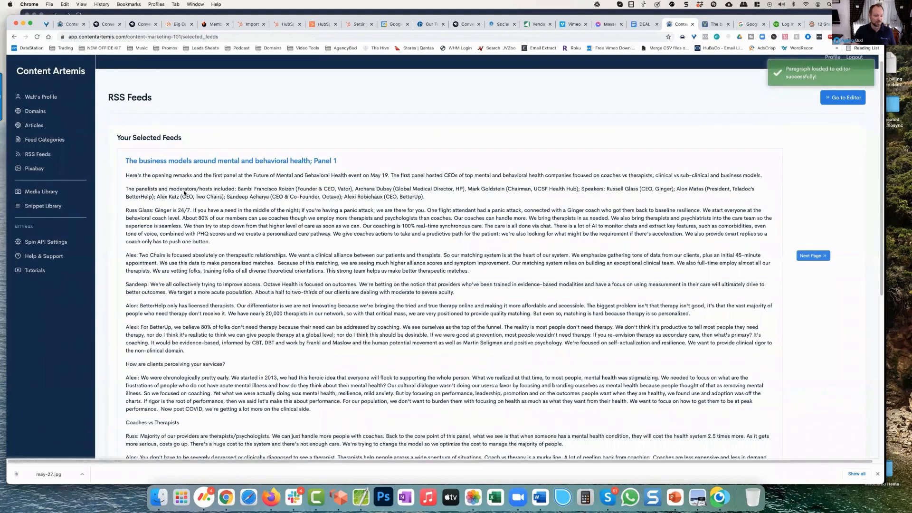
# - Load the mental and behavioral health post's title and text, through the BetterHelp licensed therapists paragraph, into the editor
pyautogui.moveTo(122, 161); pyautogui.dragTo(690, 315)
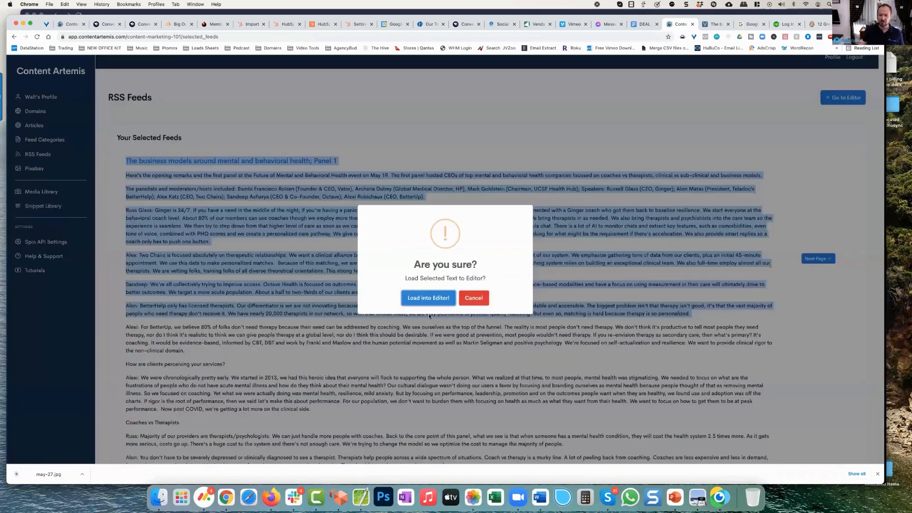
pyautogui.click(421, 298)
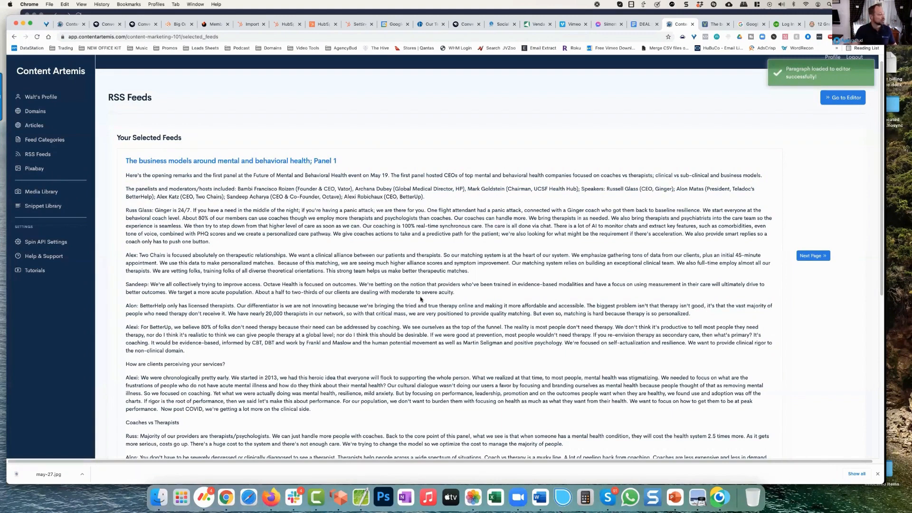
# - Continue to the YouTube stage of the article and search for videos on "Content Marketing"
pyautogui.click(812, 256)
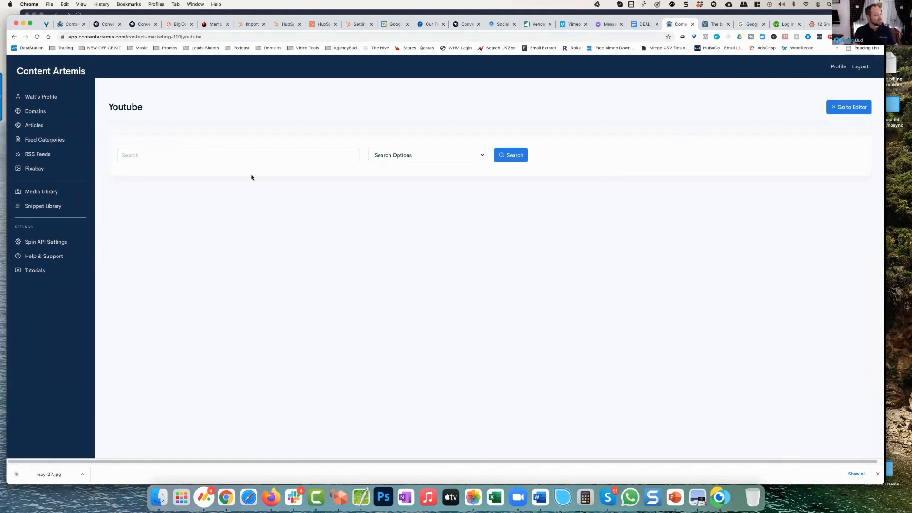
pyautogui.click(179, 157)
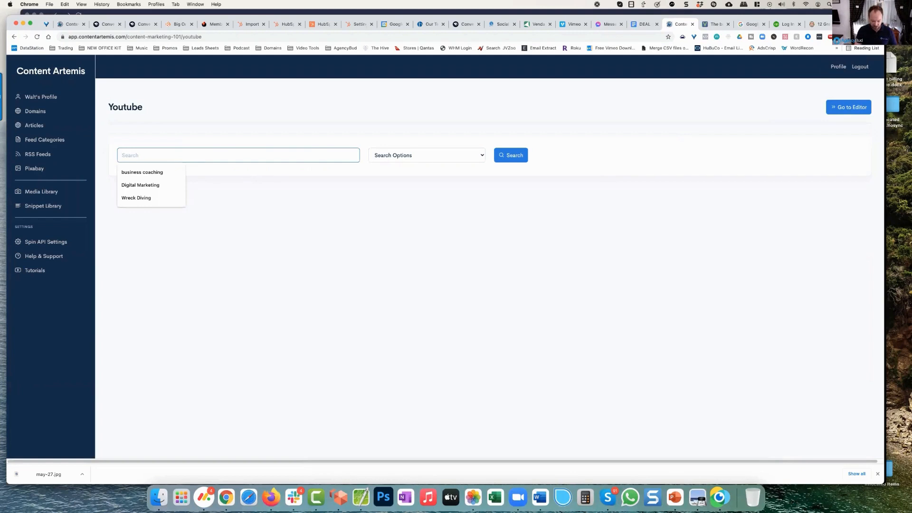
pyautogui.write('Content Mar')
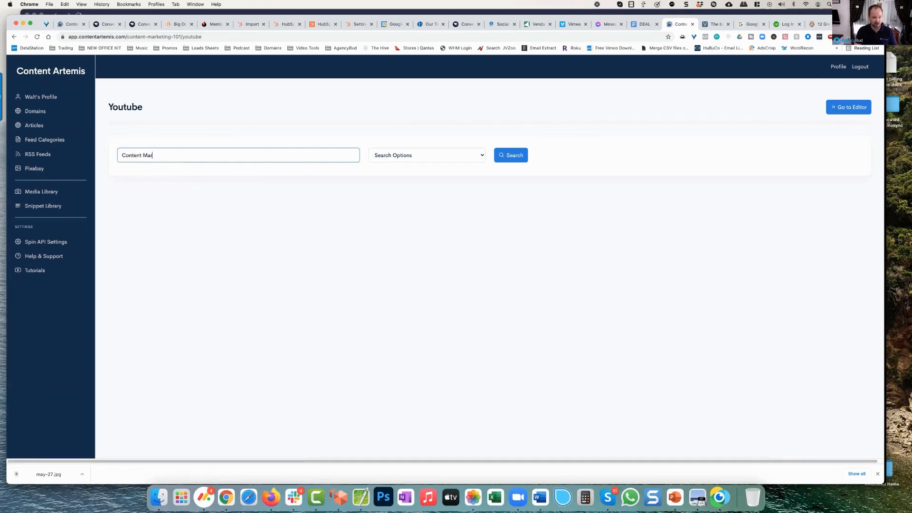
pyautogui.write('keting')
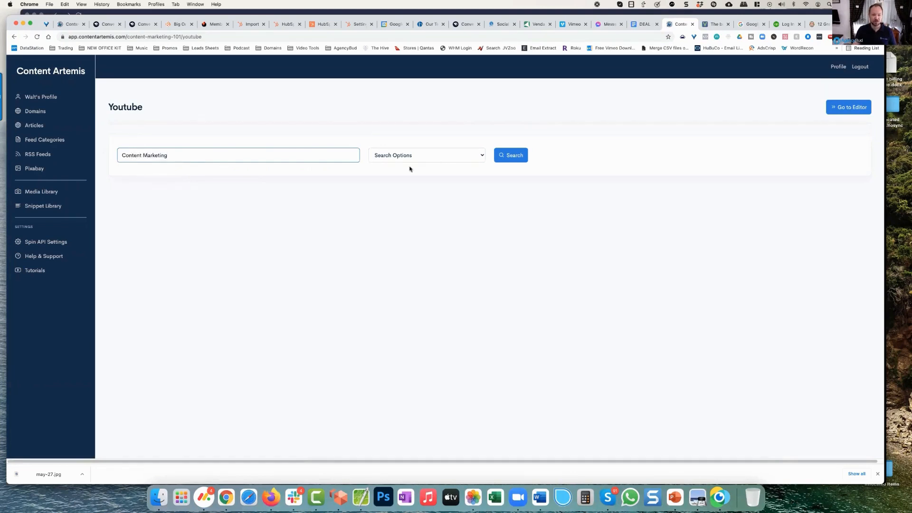
pyautogui.click(409, 156)
pyautogui.click(386, 163)
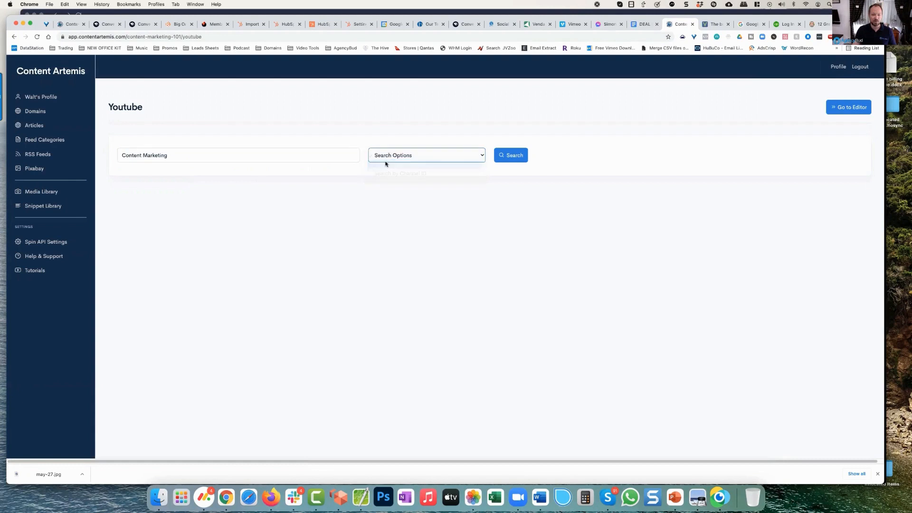
pyautogui.click(525, 156)
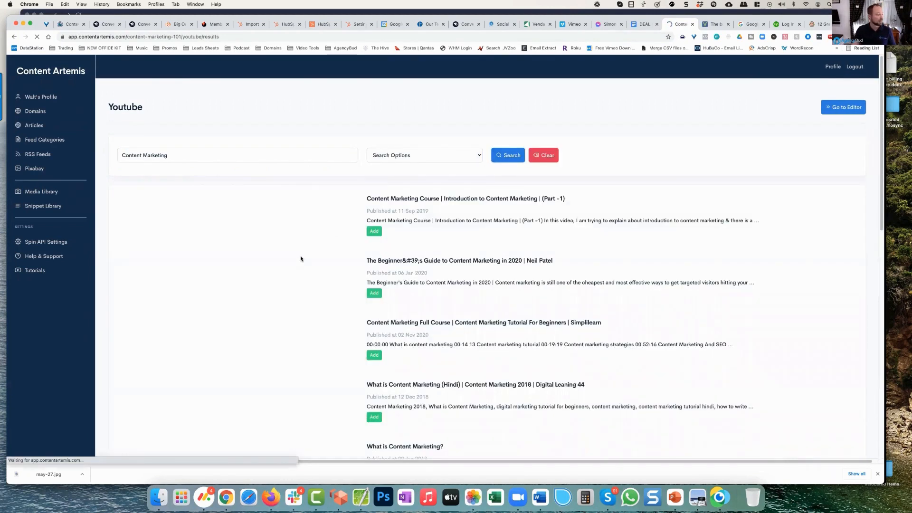
# - Add the video "What is Content Marketing?" to the article and open the article editor
pyautogui.scroll(-5, 300, 258)
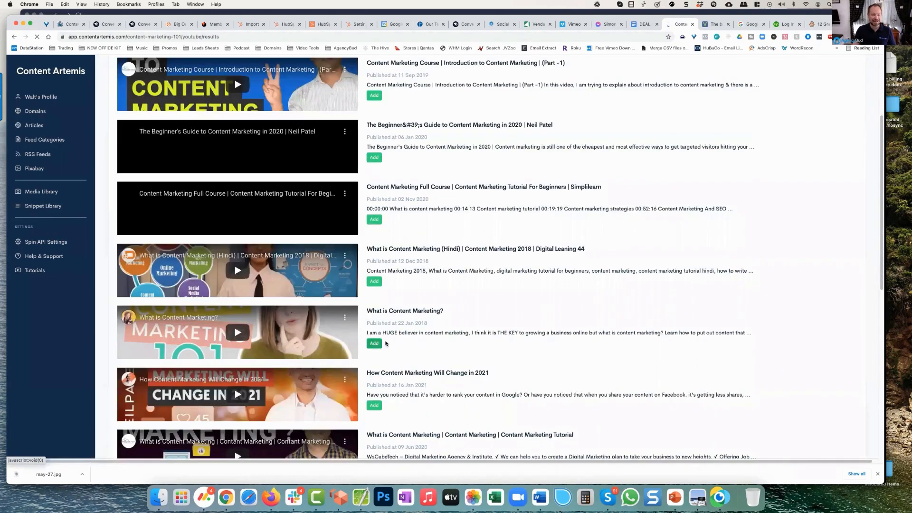
pyautogui.click(384, 343)
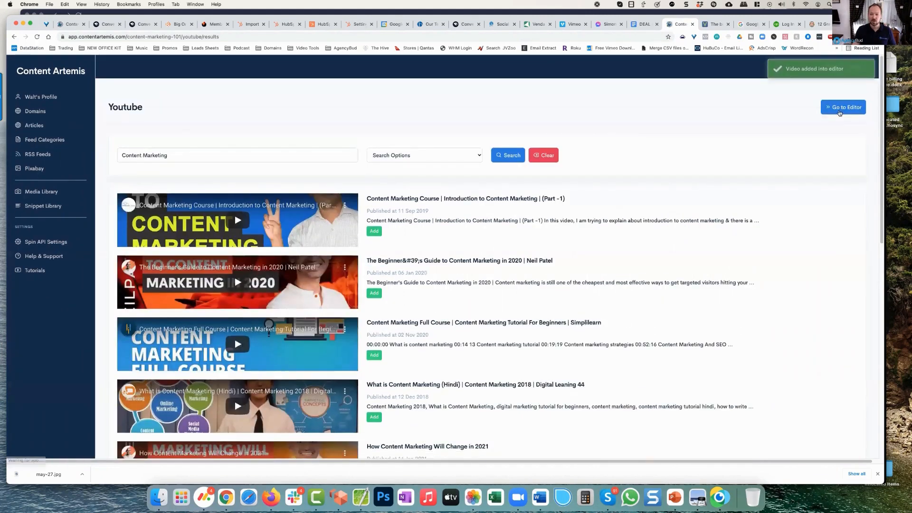
pyautogui.click(840, 112)
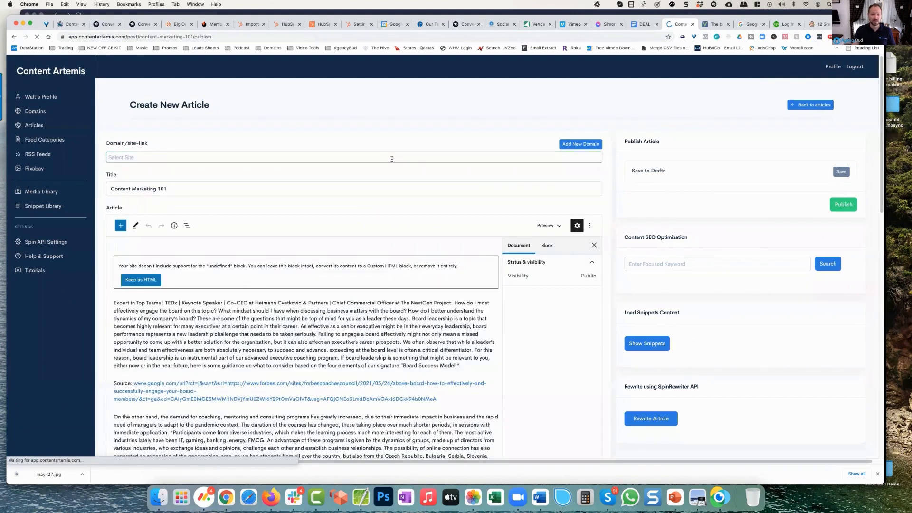
# - Review the assembled article in the editor, checking the image, the loaded excerpts, their source links and the embedded video
pyautogui.scroll(-5, 379, 218)
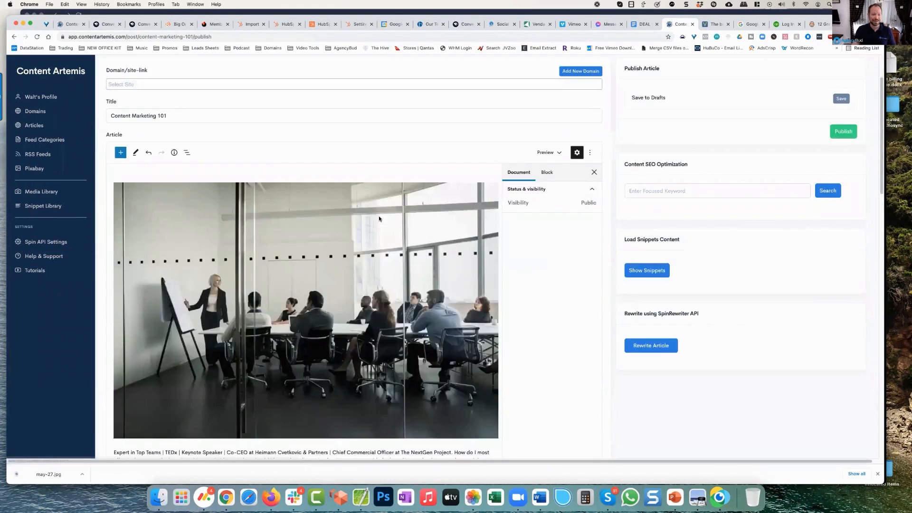
pyautogui.scroll(-5, 302, 182)
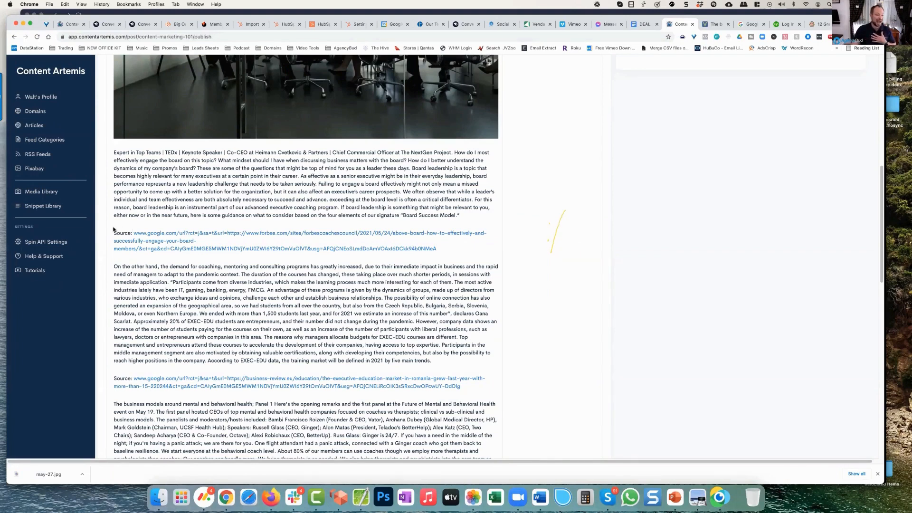
pyautogui.moveTo(121, 233); pyautogui.dragTo(440, 248)
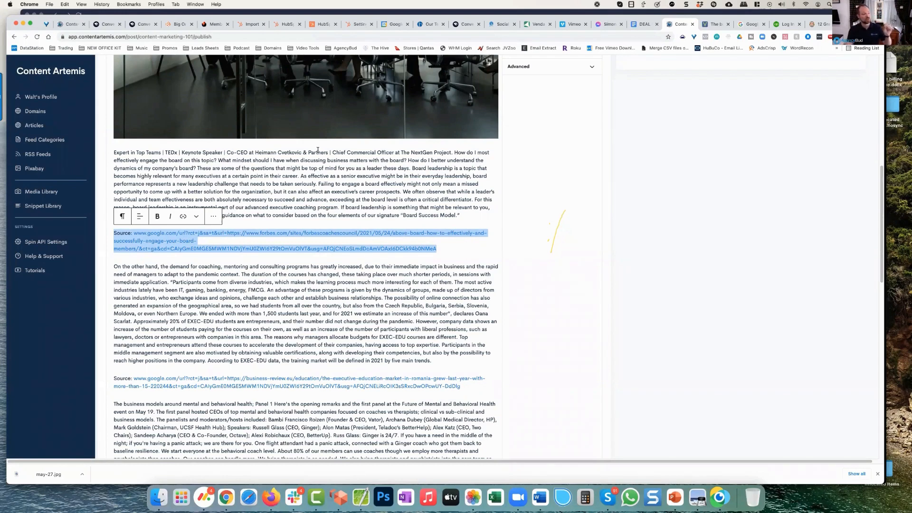
pyautogui.click(278, 173)
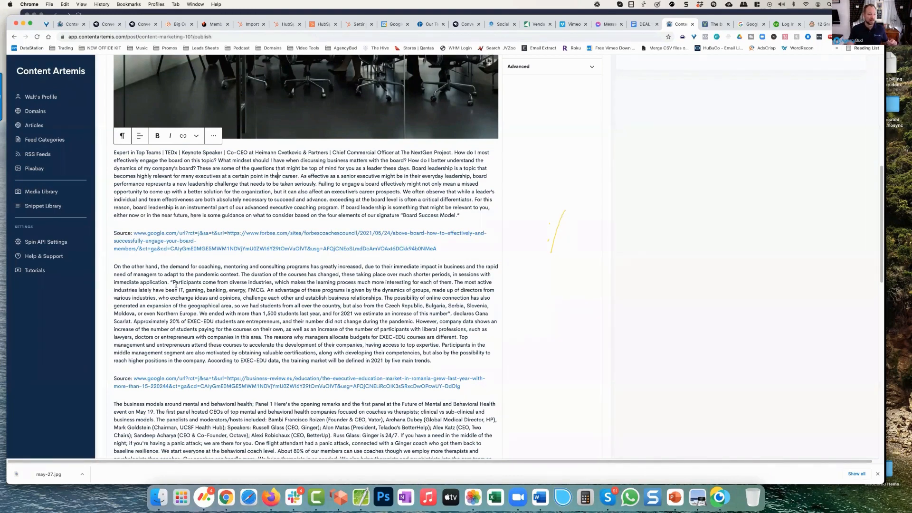
pyautogui.scroll(-5, 176, 285)
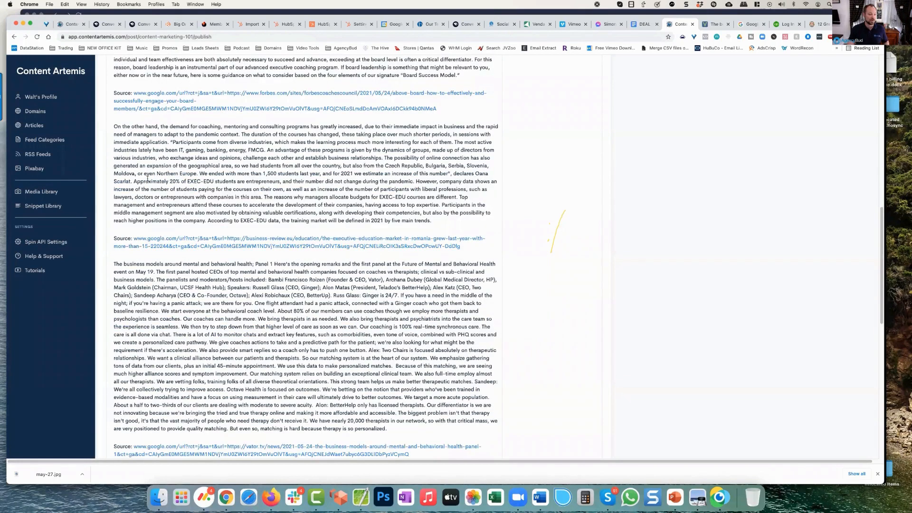
pyautogui.scroll(-4, 147, 178)
pyautogui.scroll(1, 190, 370)
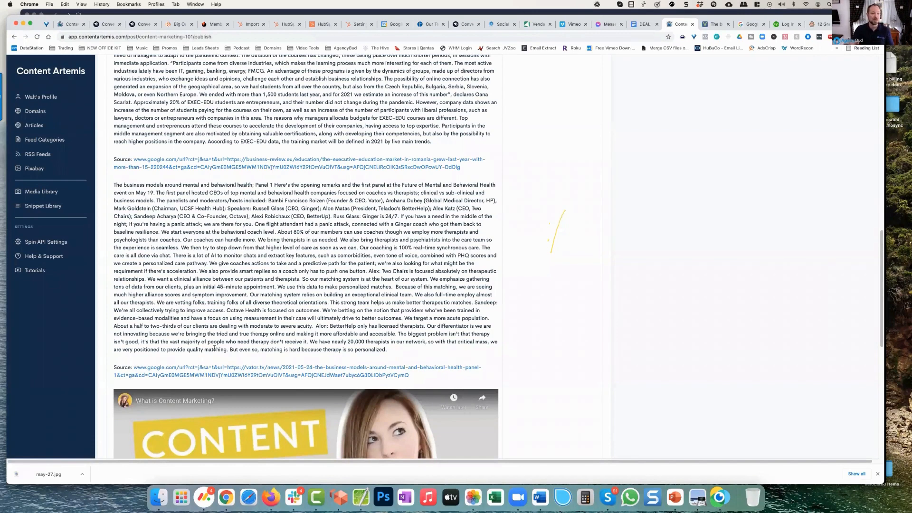
pyautogui.scroll(20, 263, 327)
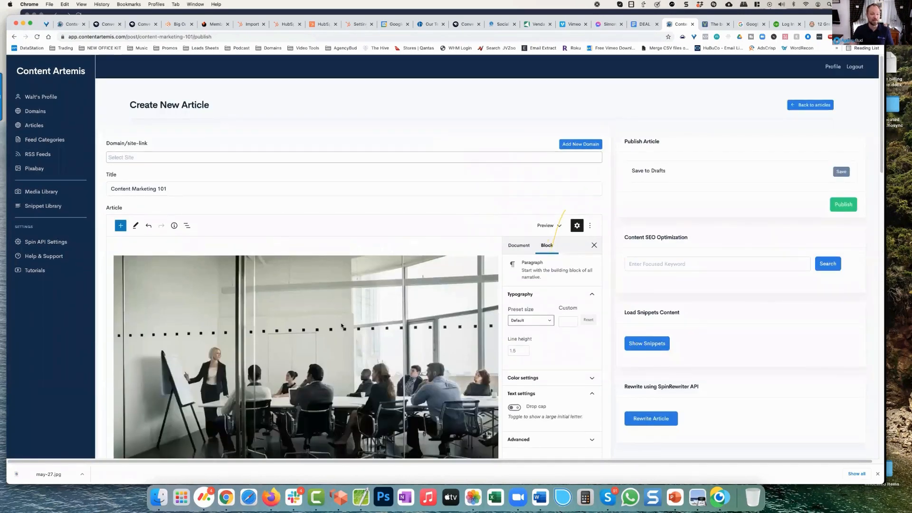
# - Run the content SEO search with the focus keyword "business coaching" and review the related keyword scores
pyautogui.scroll(-3, 342, 325)
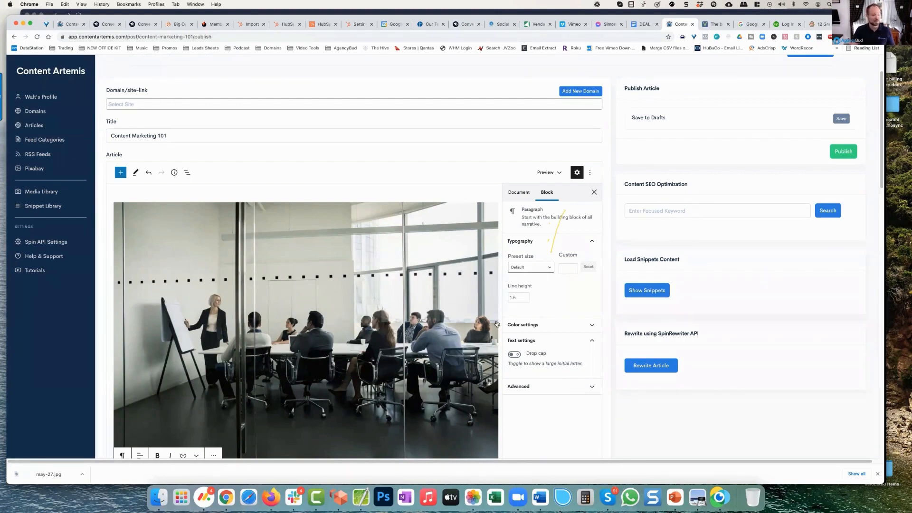
pyautogui.click(647, 206)
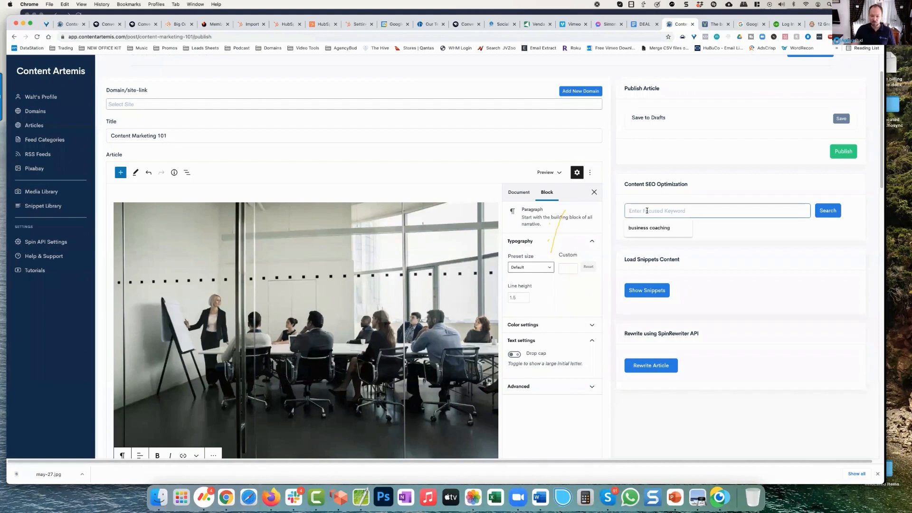
pyautogui.click(651, 228)
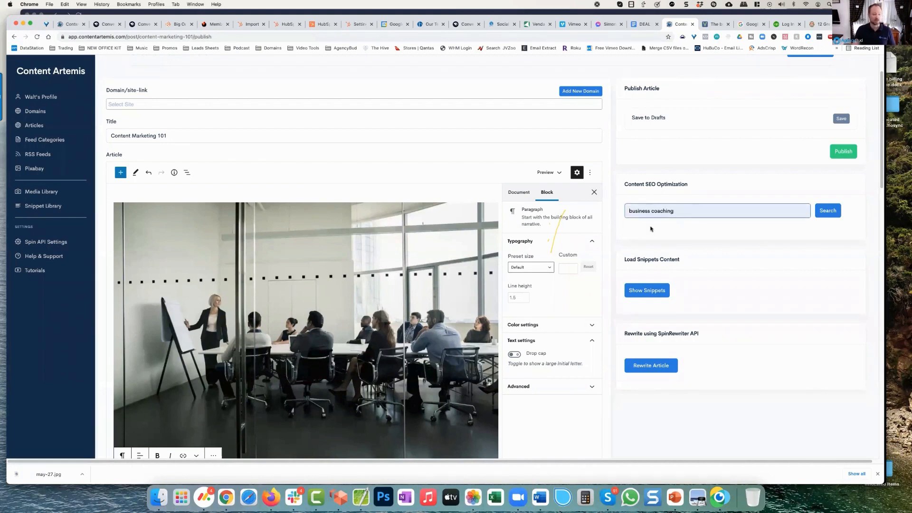
pyautogui.click(827, 211)
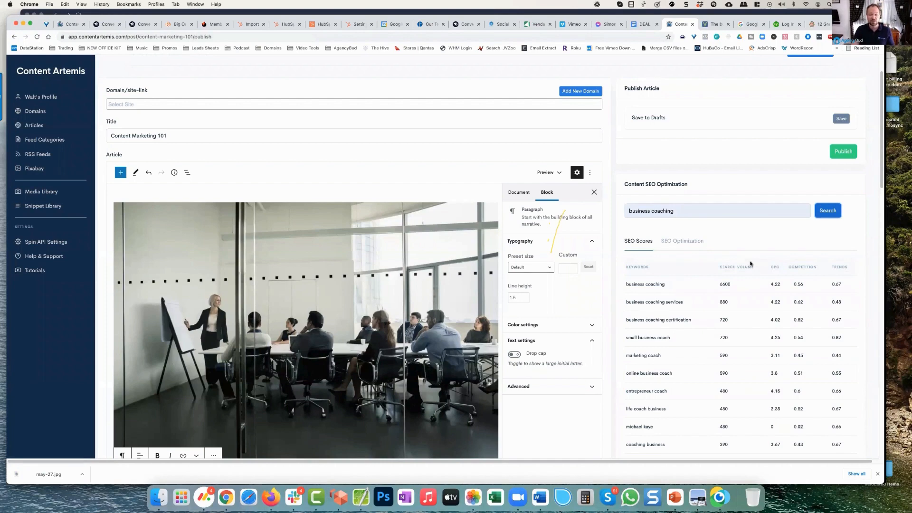
pyautogui.scroll(-3, 749, 261)
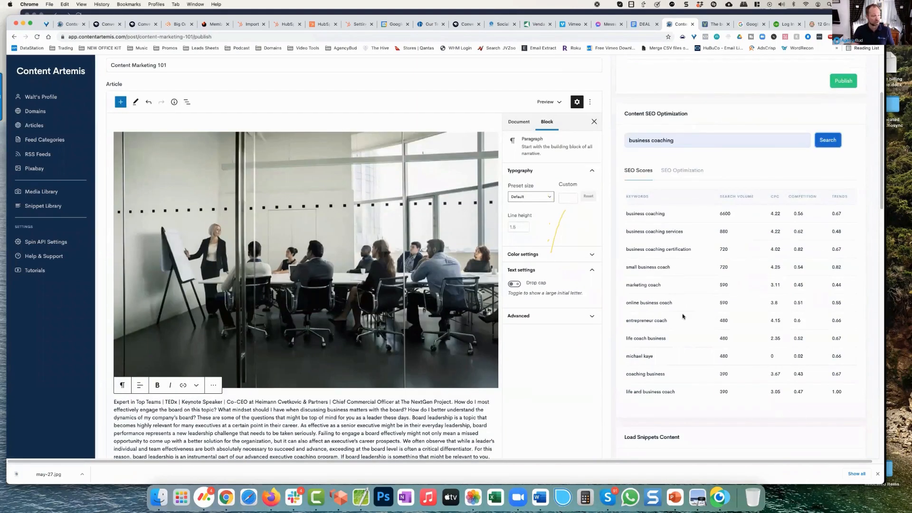
pyautogui.scroll(1, 671, 310)
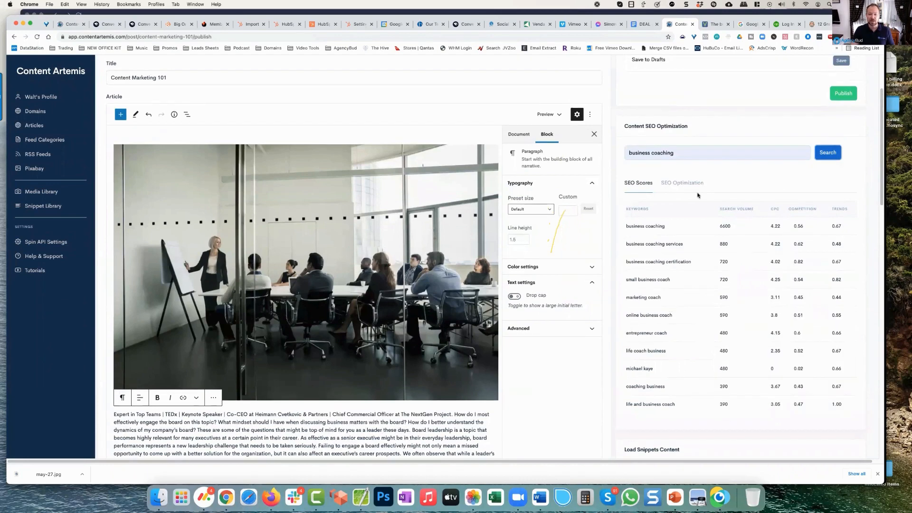
# - Examine the SEO optimization recommendations for the article's title and content
pyautogui.click(699, 187)
pyautogui.click(755, 221)
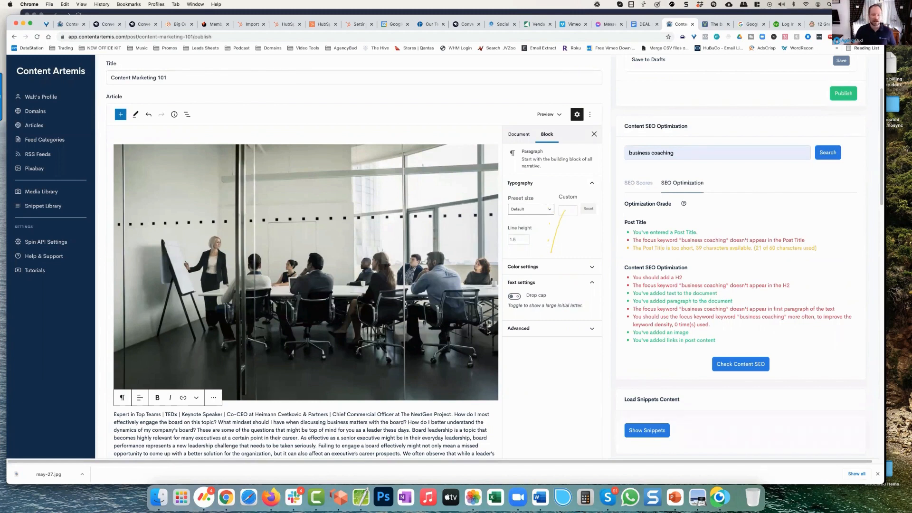
pyautogui.scroll(1, 487, 331)
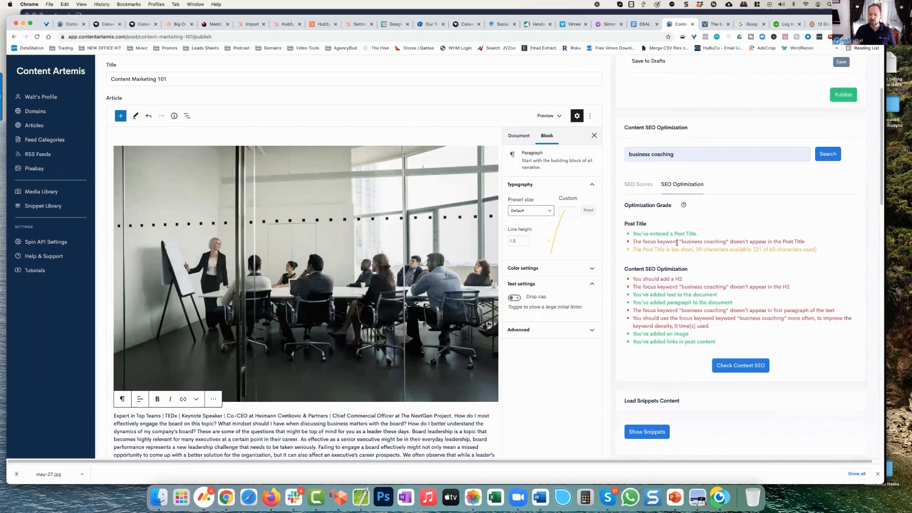
# - Append the focus keyword "Business Coaching" to the article title after "Content Marketing 101"
pyautogui.moveTo(745, 242); pyautogui.dragTo(678, 241)
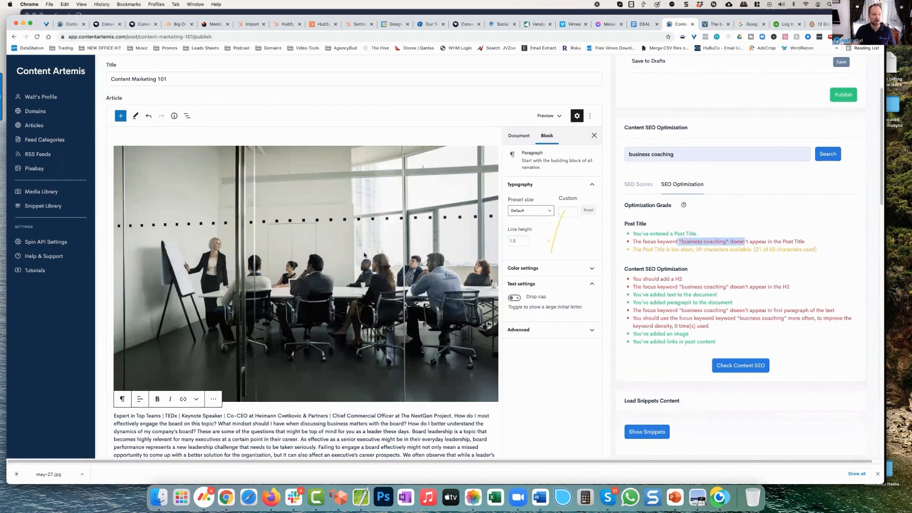
pyautogui.click(179, 79)
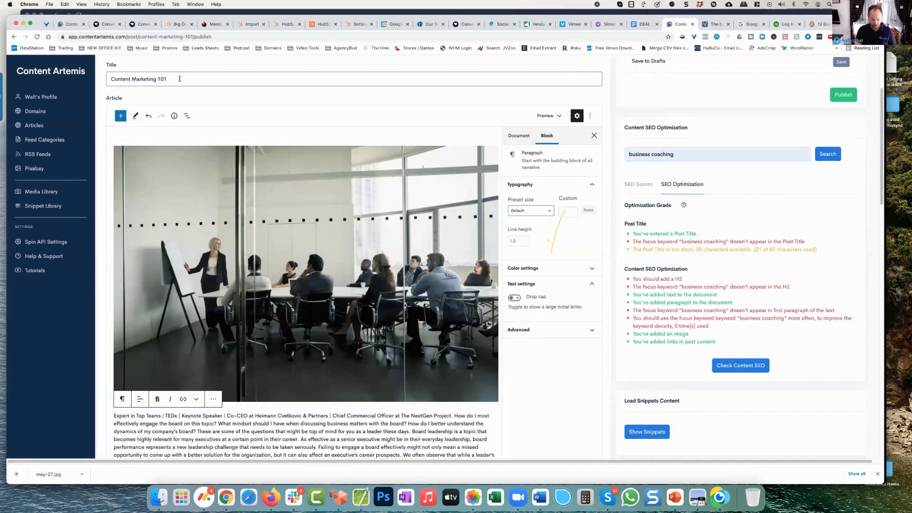
pyautogui.write('Business C')
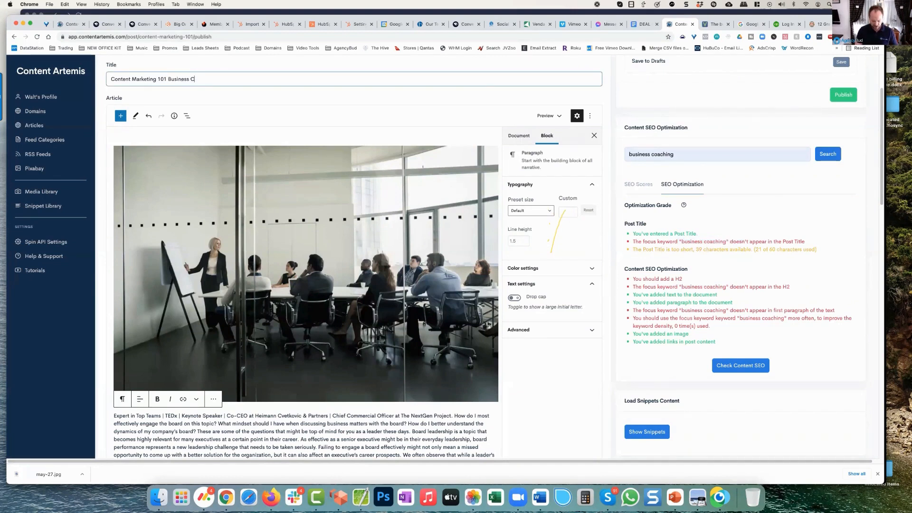
pyautogui.write('oaching')
pyautogui.press('Tab')
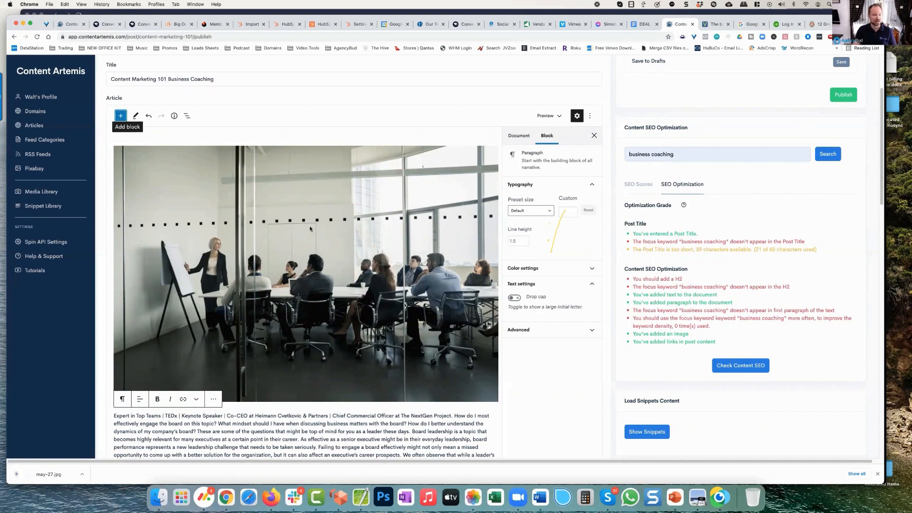
# - Add an H2 heading block reading "Business Coaching is an essential Skill" between the first excerpt paragraph and its source link
pyautogui.scroll(-3, 301, 255)
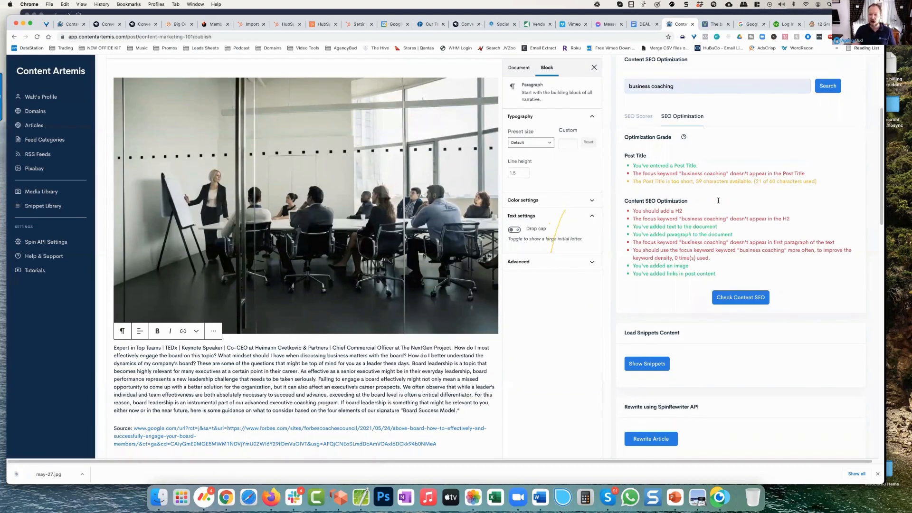
pyautogui.scroll(-1, 680, 189)
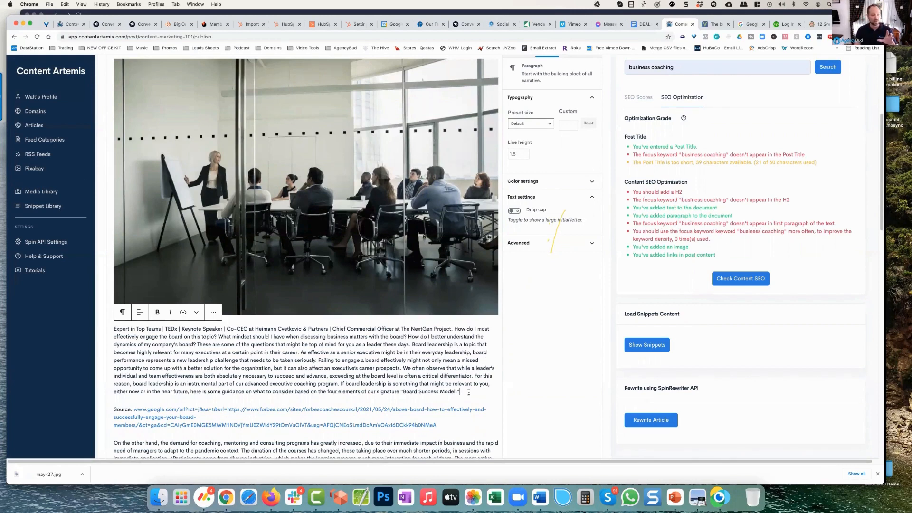
pyautogui.press('Return')
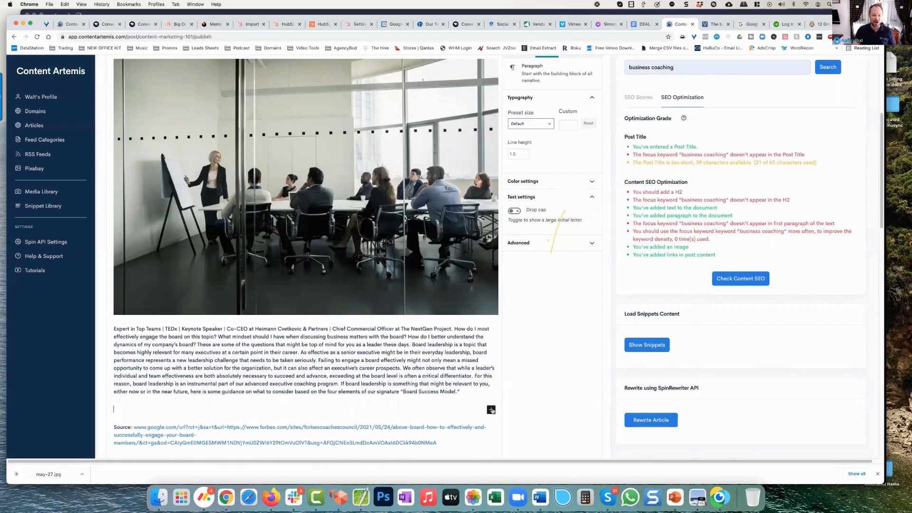
pyautogui.click(491, 409)
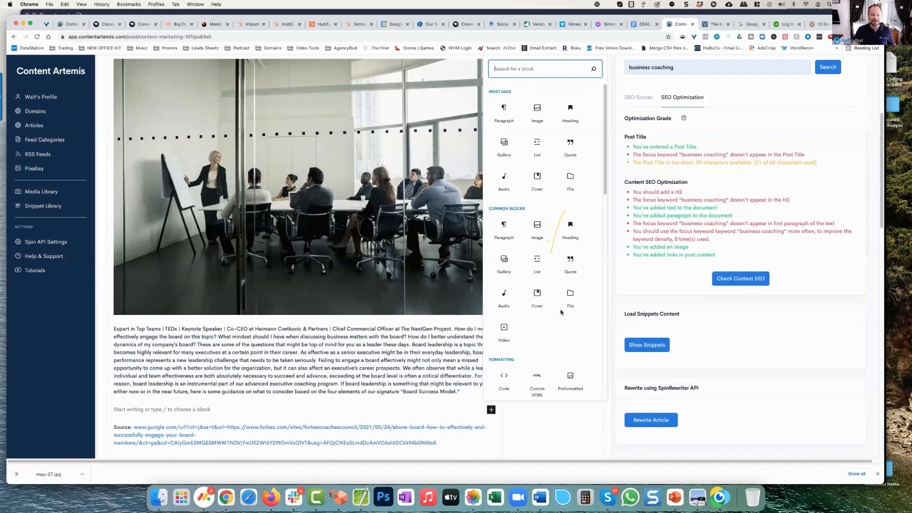
pyautogui.scroll(-5, 561, 312)
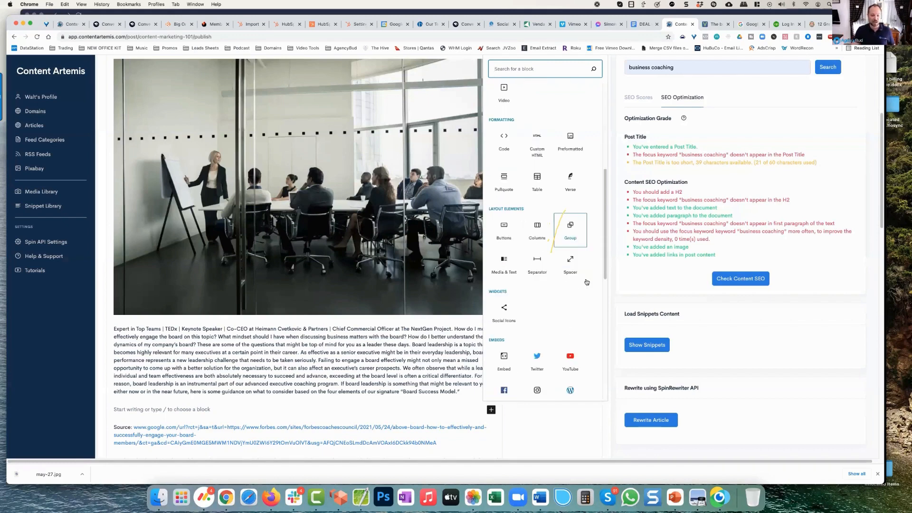
pyautogui.scroll(5, 577, 214)
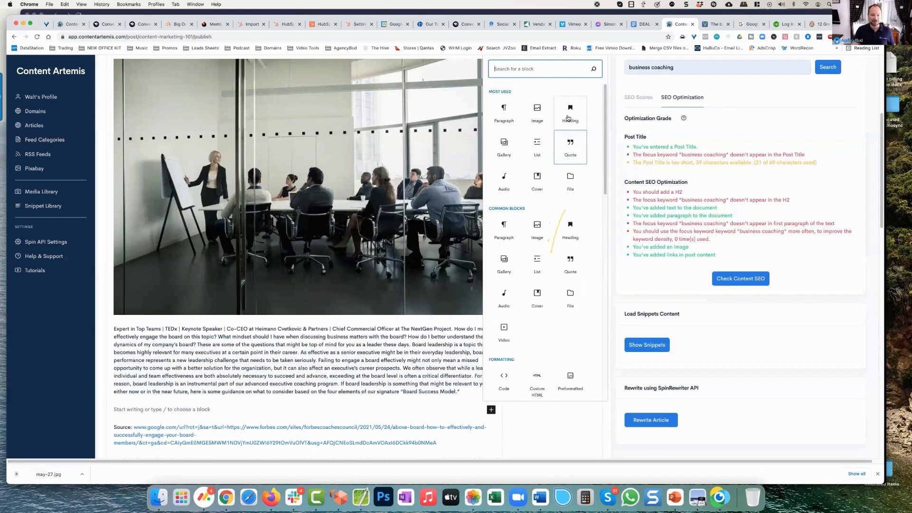
pyautogui.click(568, 117)
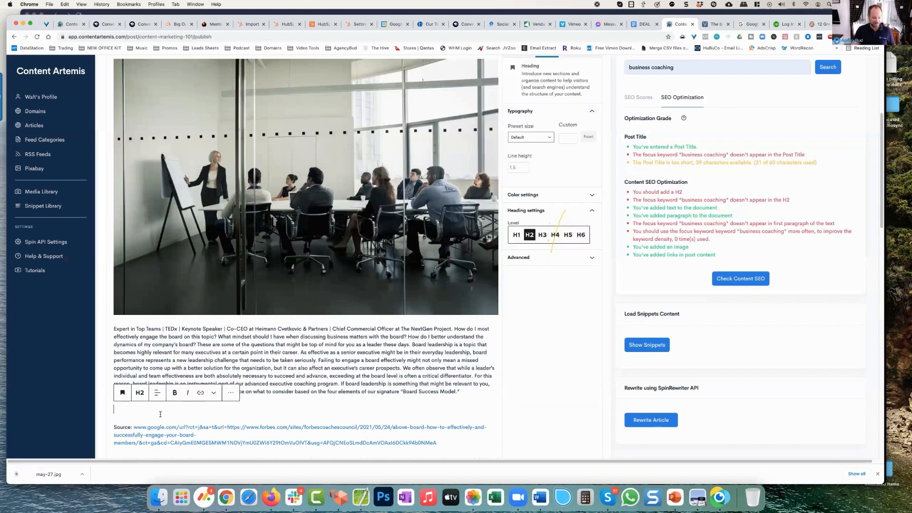
pyautogui.write('Business')
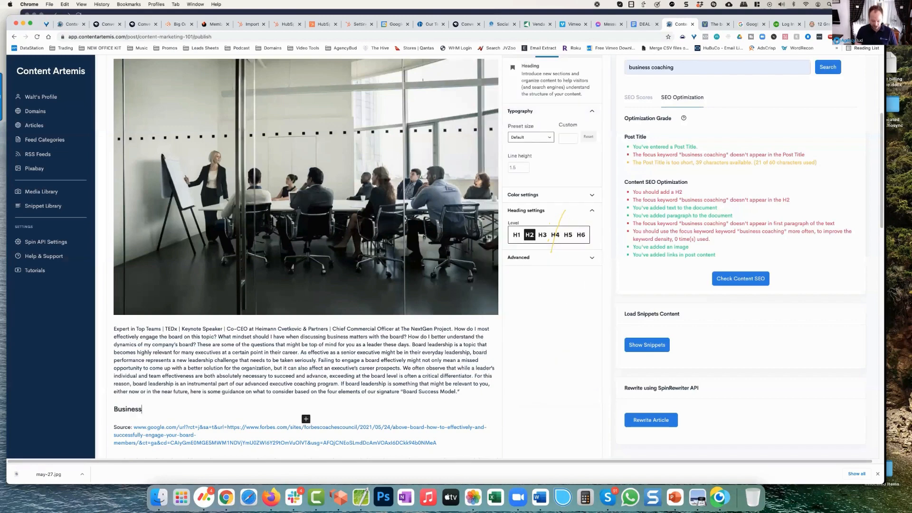
pyautogui.write(' Coaching is an essential S')
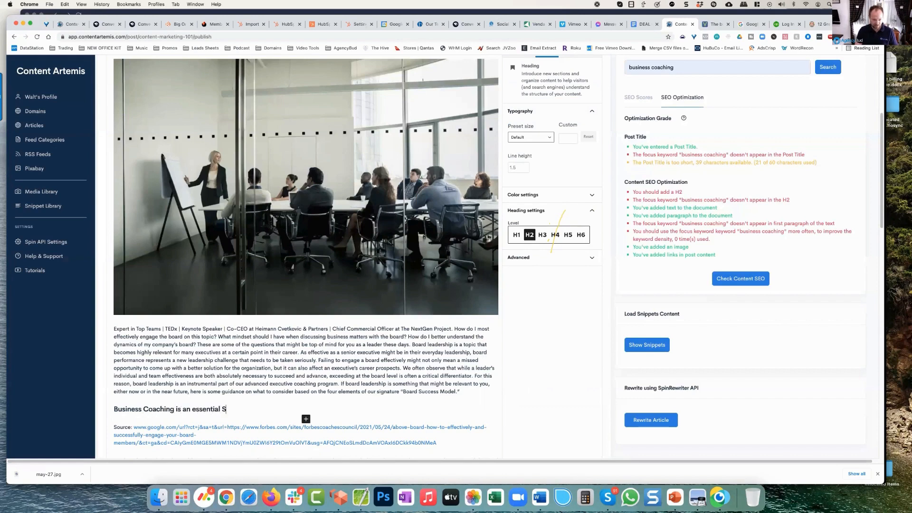
pyautogui.write('kill')
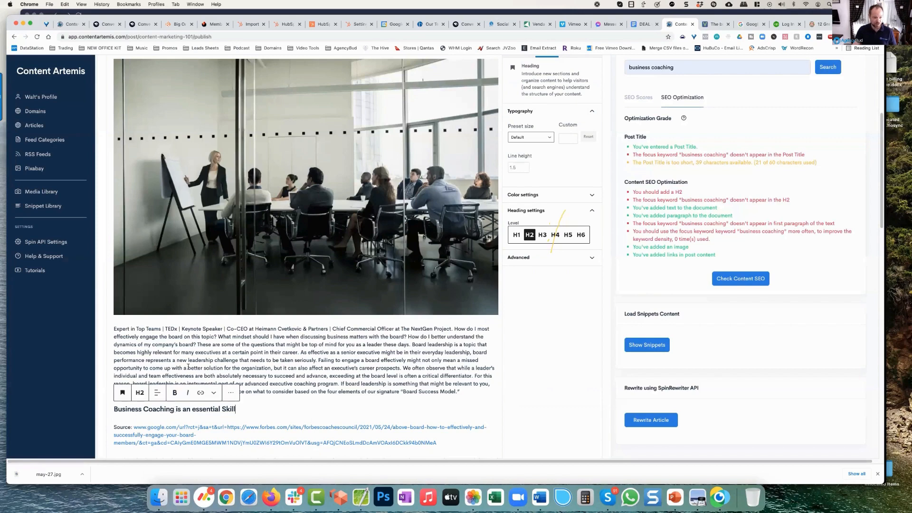
# - Insert the keyword "Business coaching" after "Partners" in the opening sentence of the first excerpt paragraph
pyautogui.click(188, 367)
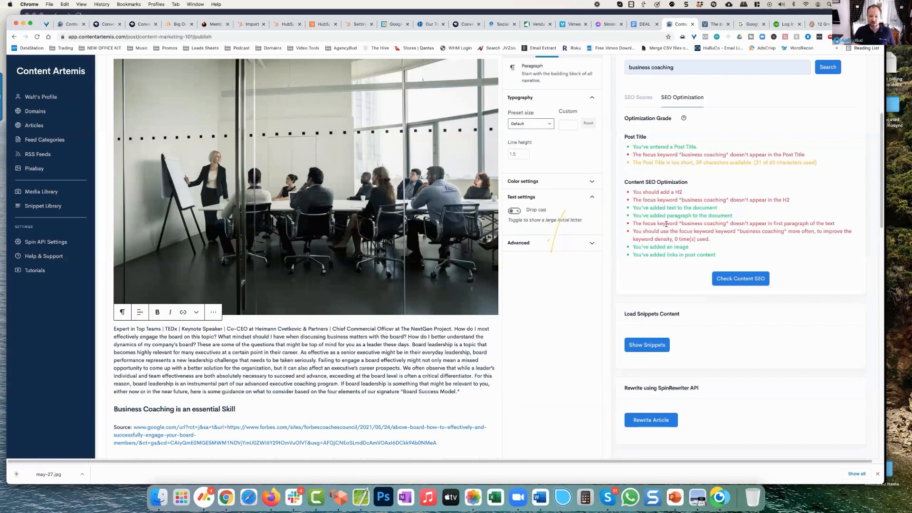
pyautogui.moveTo(697, 224); pyautogui.dragTo(737, 224)
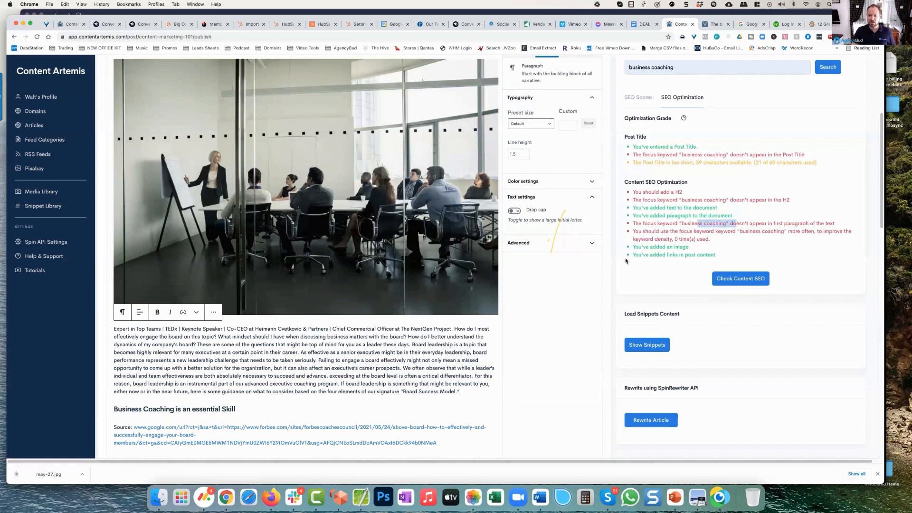
pyautogui.click(266, 339)
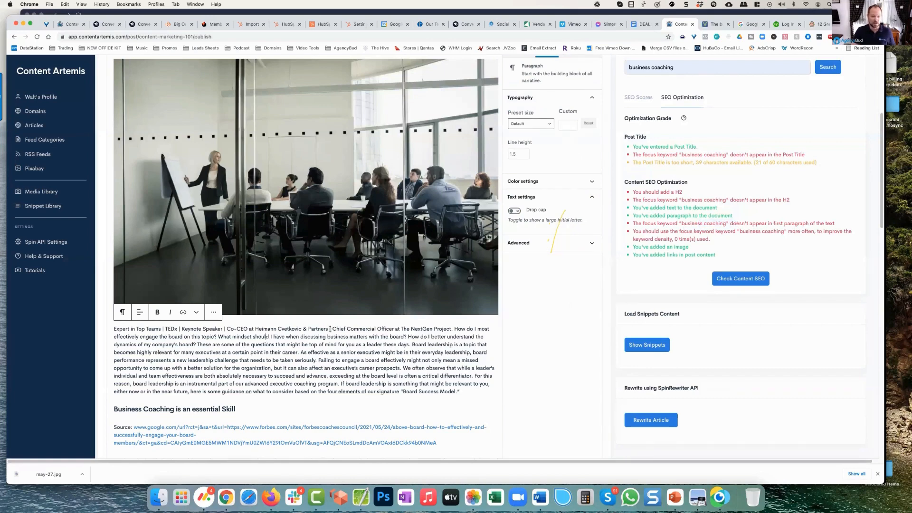
pyautogui.write('Business co')
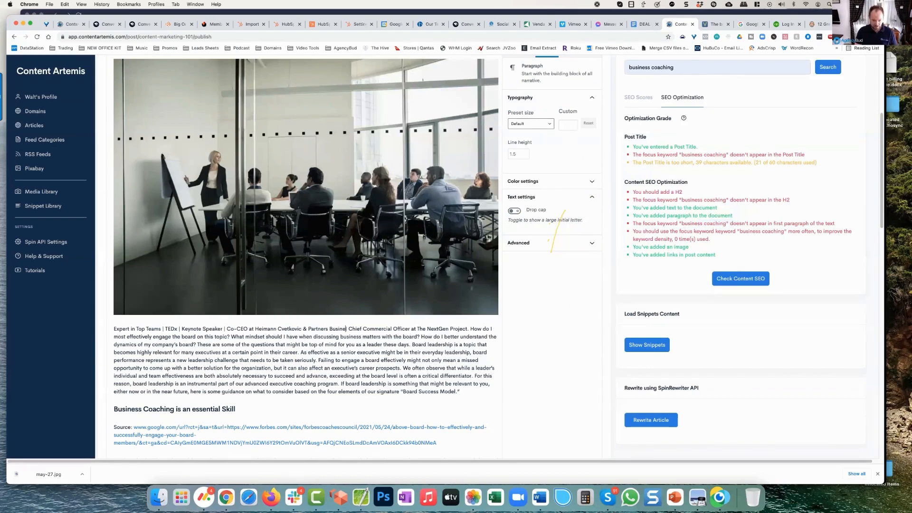
pyautogui.write('achin')
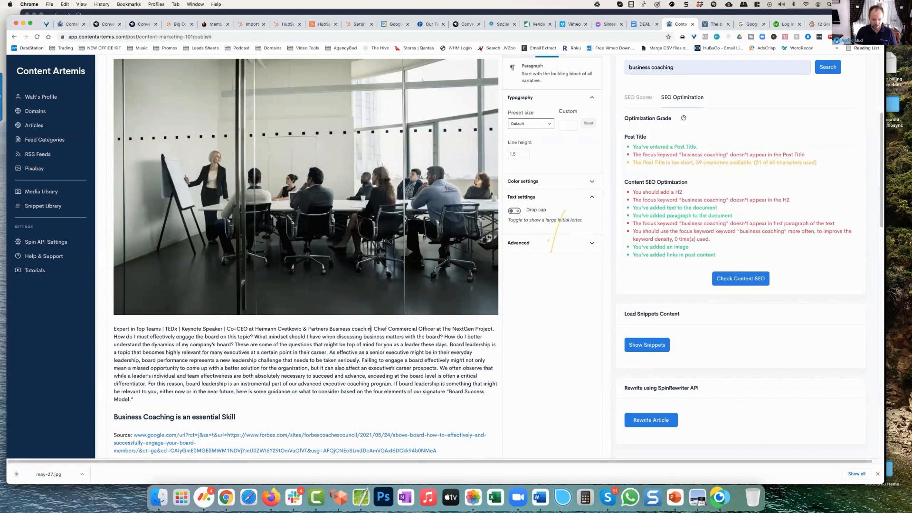
pyautogui.write('g')
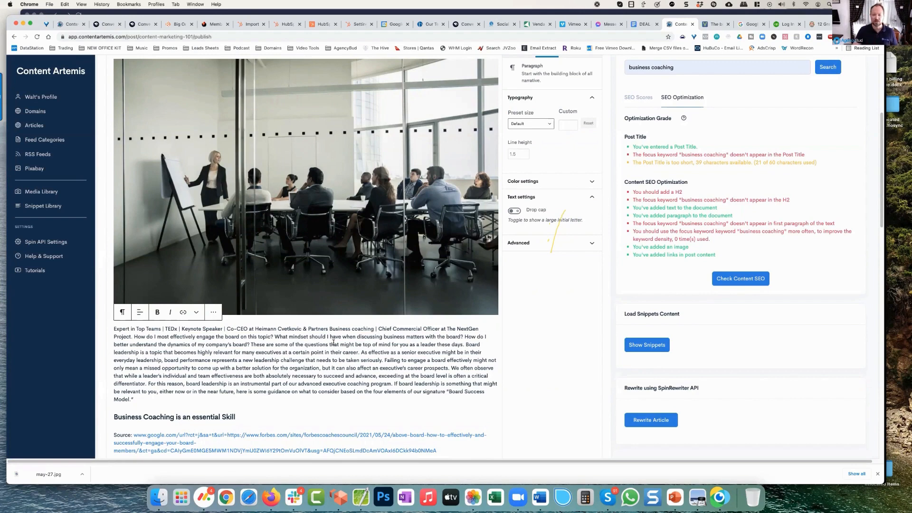
# - Rerun the content SEO check and review the updated title and content recommendations against the article
pyautogui.click(747, 281)
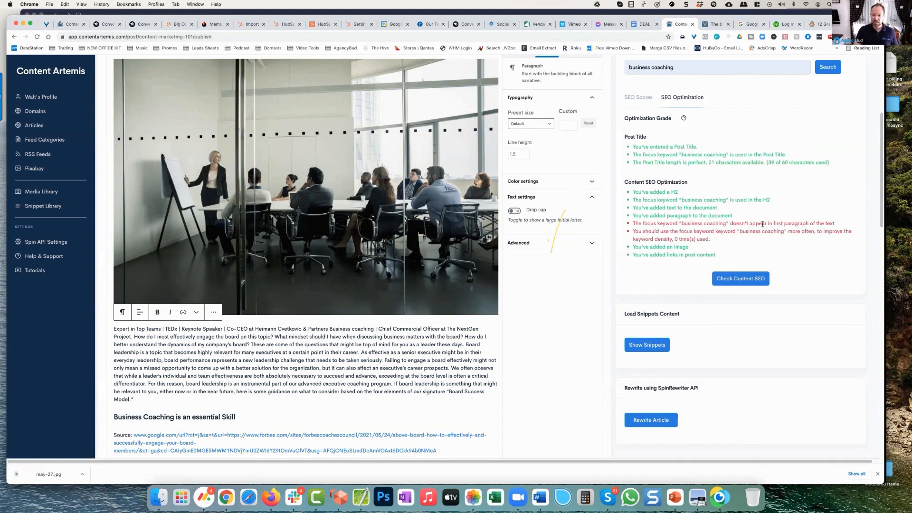
pyautogui.scroll(-1, 275, 359)
pyautogui.scroll(5, 307, 314)
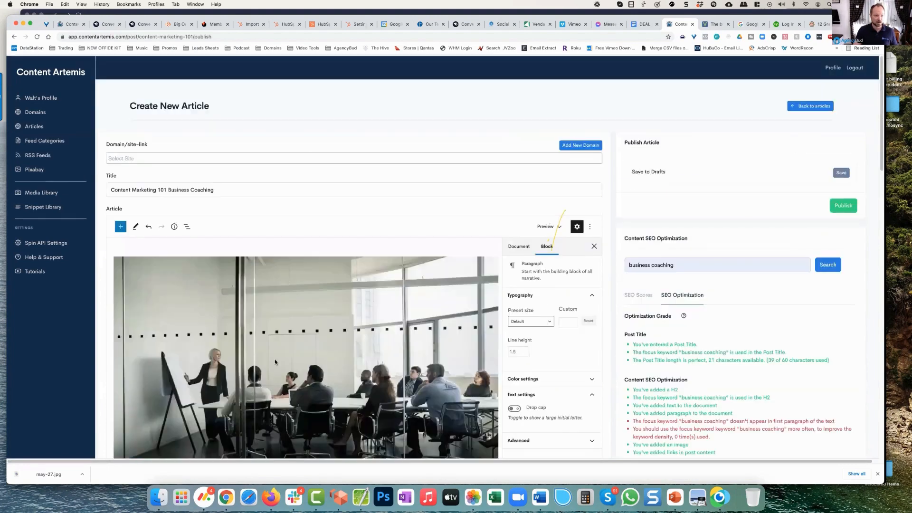
pyautogui.scroll(-5, 306, 315)
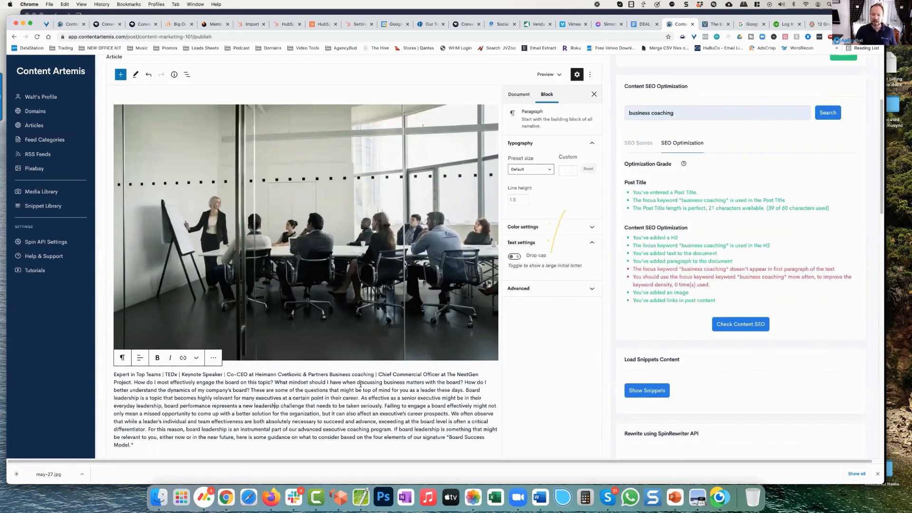
pyautogui.scroll(-1, 360, 384)
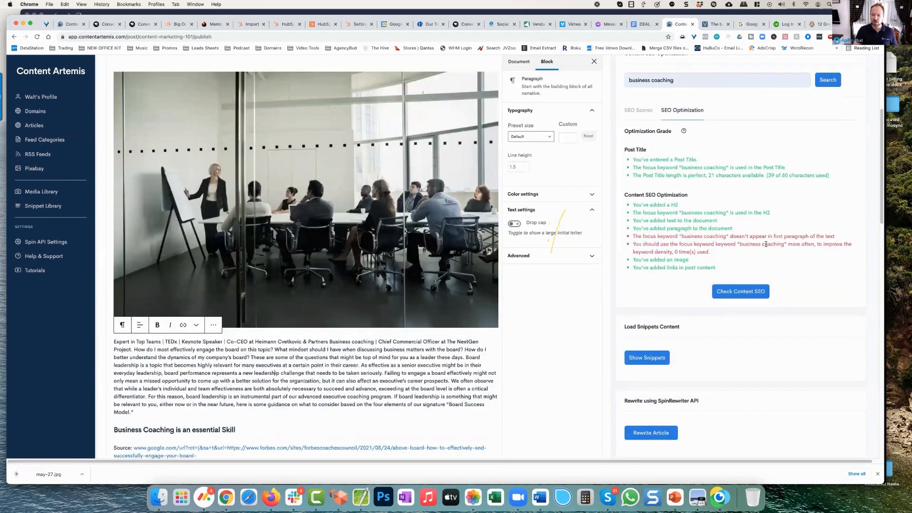
# - Insert "Business Coaching" into the second excerpt paragraph, just before "We ended with more than 1,500 students", to raise the keyword density
pyautogui.moveTo(766, 244); pyautogui.dragTo(721, 244)
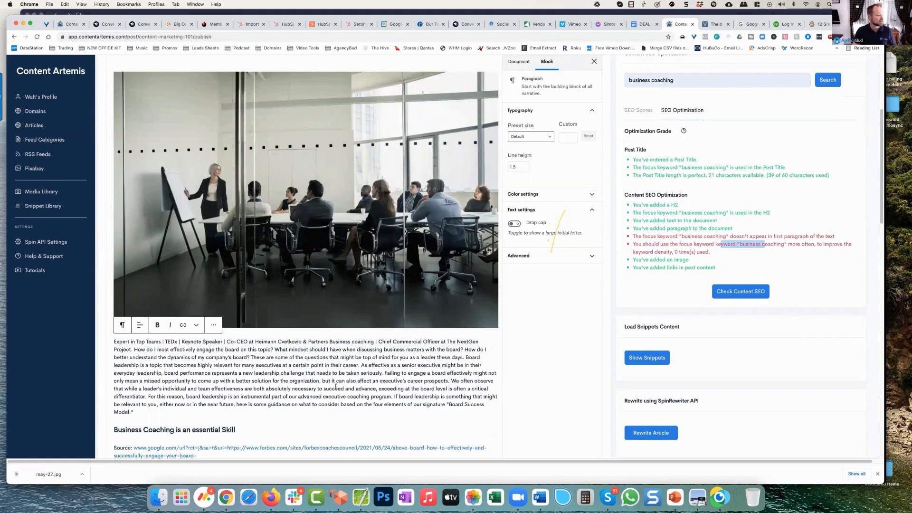
pyautogui.scroll(-4, 335, 386)
pyautogui.scroll(-1, 221, 365)
pyautogui.click(221, 365)
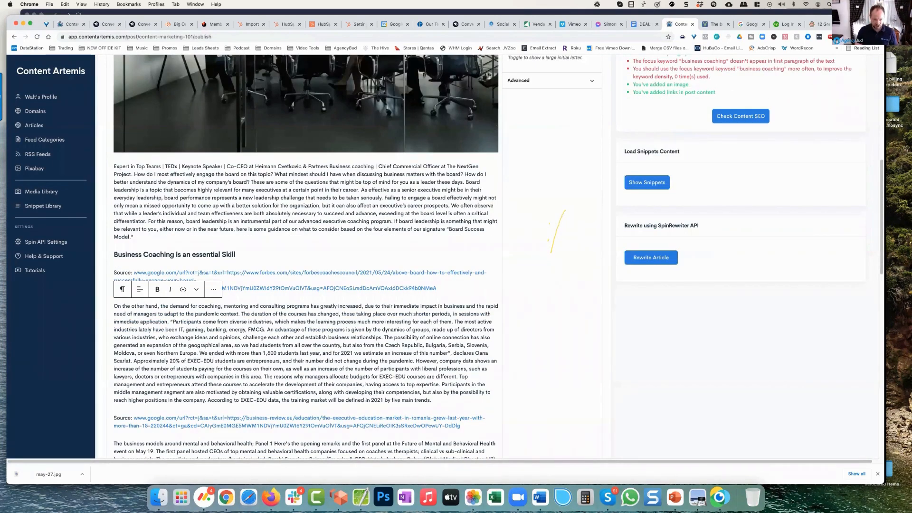
pyautogui.write('Business Coaching')
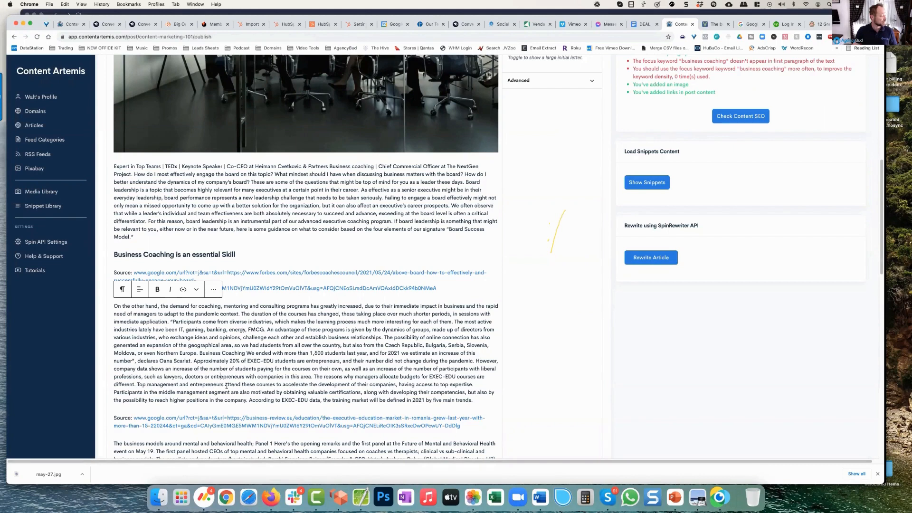
# - Insert an empty block between the first excerpt paragraph and the H2 heading, and browse the available block types
pyautogui.scroll(-3, 226, 385)
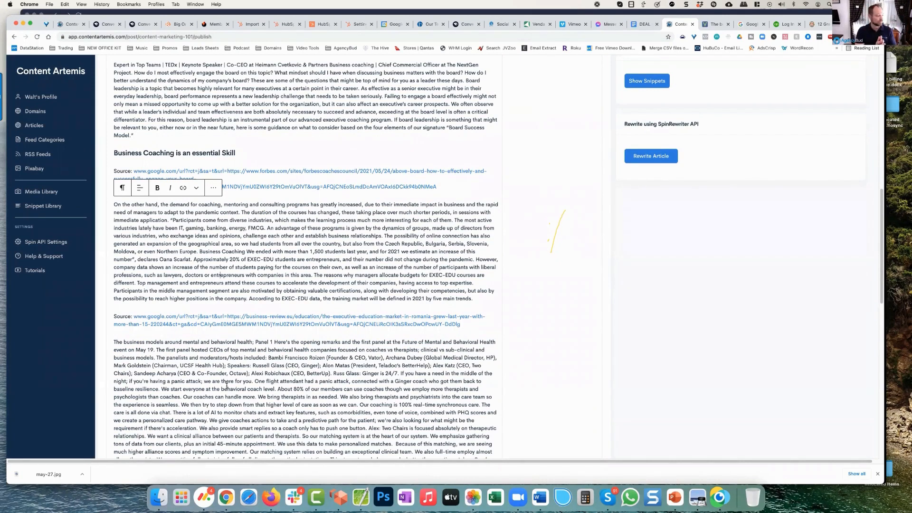
pyautogui.scroll(5, 278, 373)
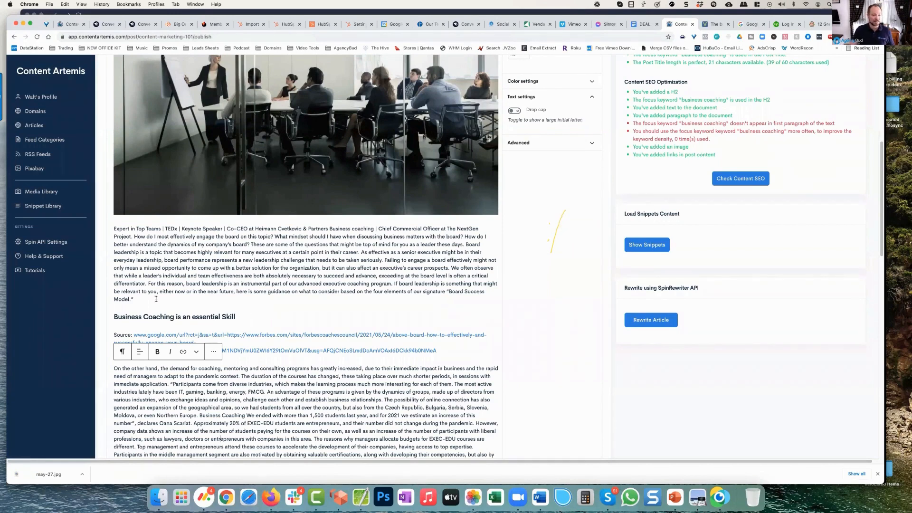
pyautogui.scroll(-1, 189, 293)
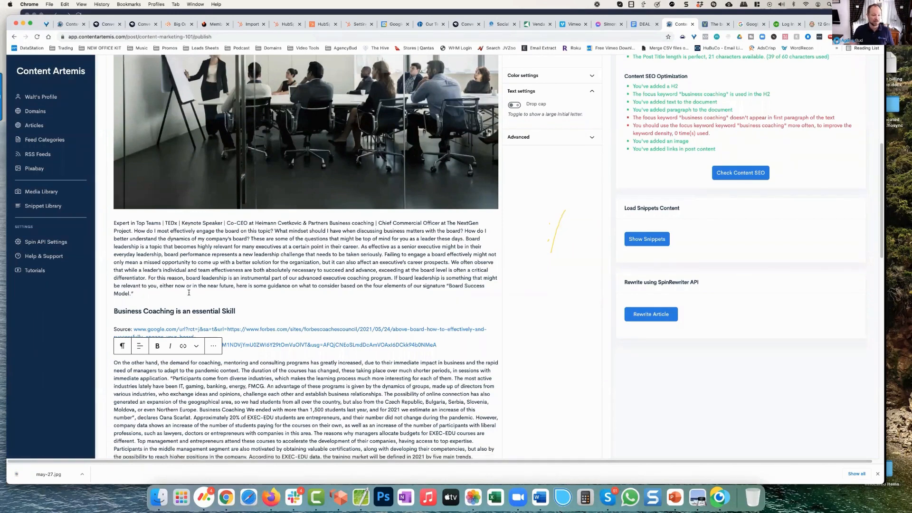
pyautogui.click(162, 293)
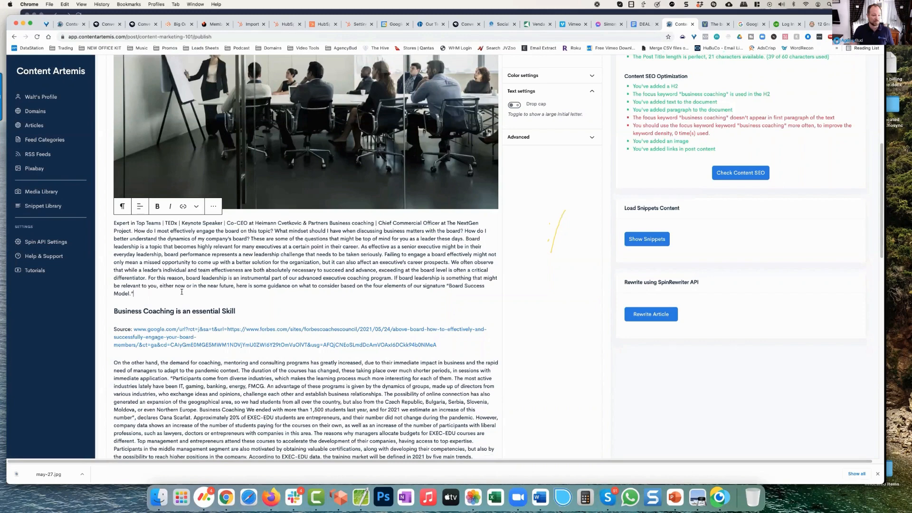
pyautogui.press('Return')
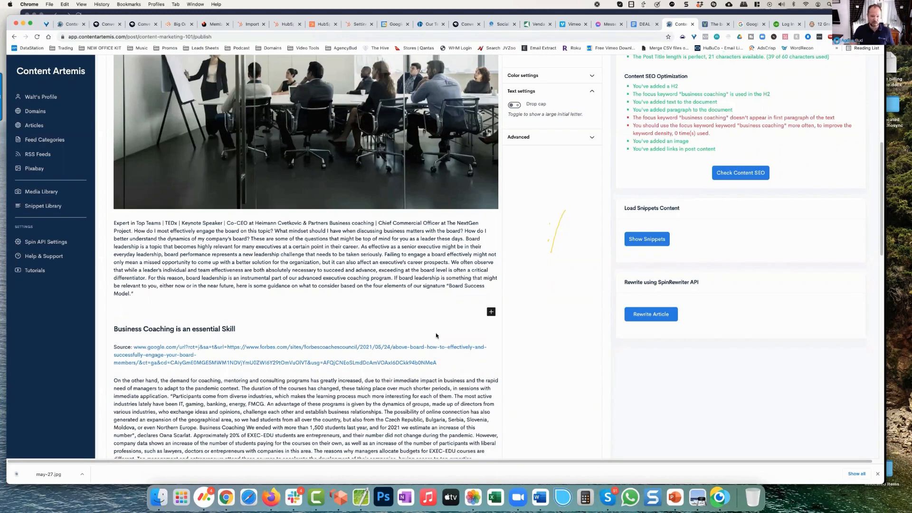
pyautogui.click(491, 312)
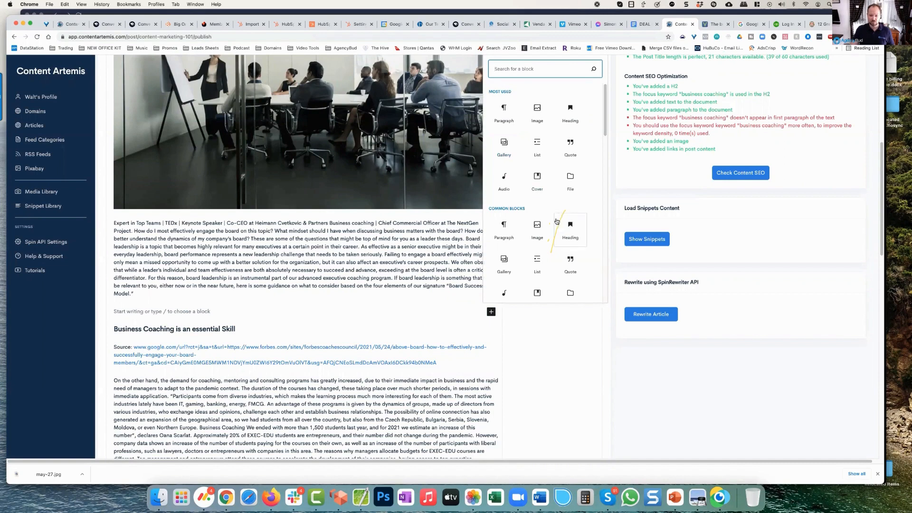
pyautogui.scroll(-3, 556, 221)
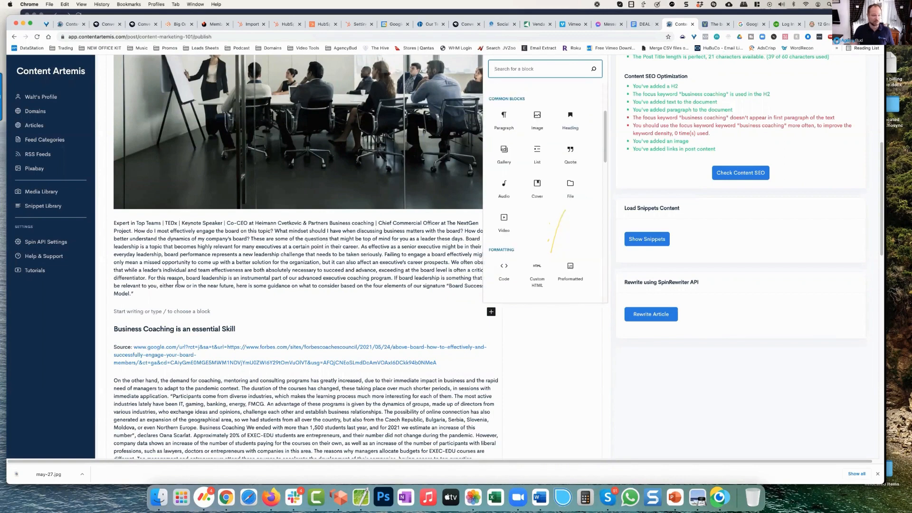
# - Open the Snippet Library in a separate browser tab, keeping the article editor open, and examine the saved AgencyBud snippet's text
pyautogui.click(44, 205)
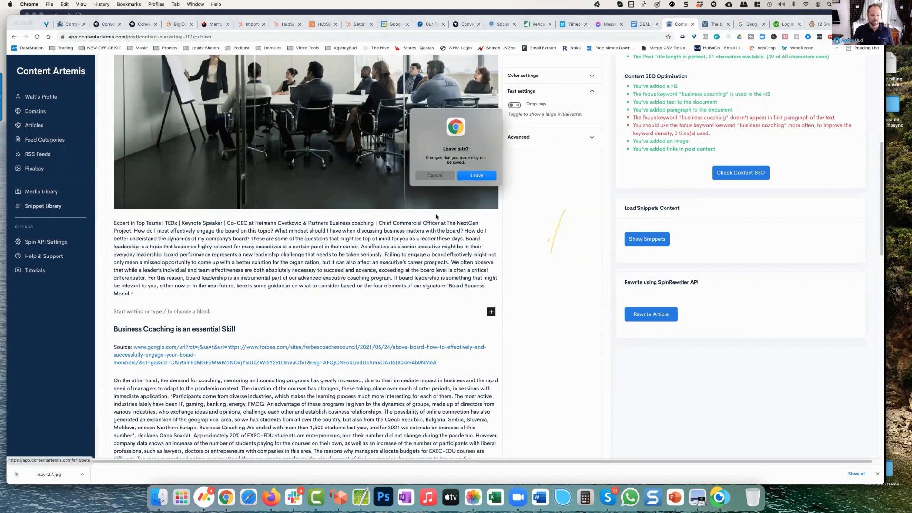
pyautogui.click(434, 176)
pyautogui.rightClick(56, 206)
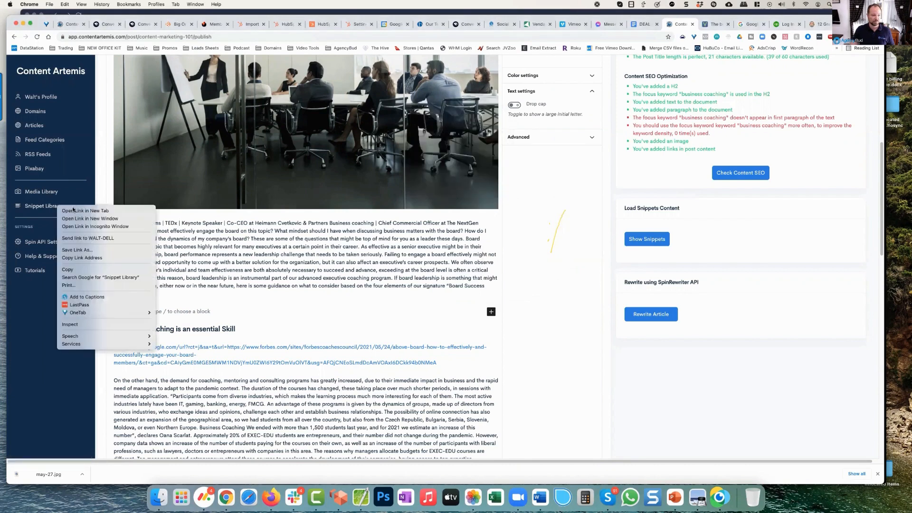
pyautogui.click(81, 210)
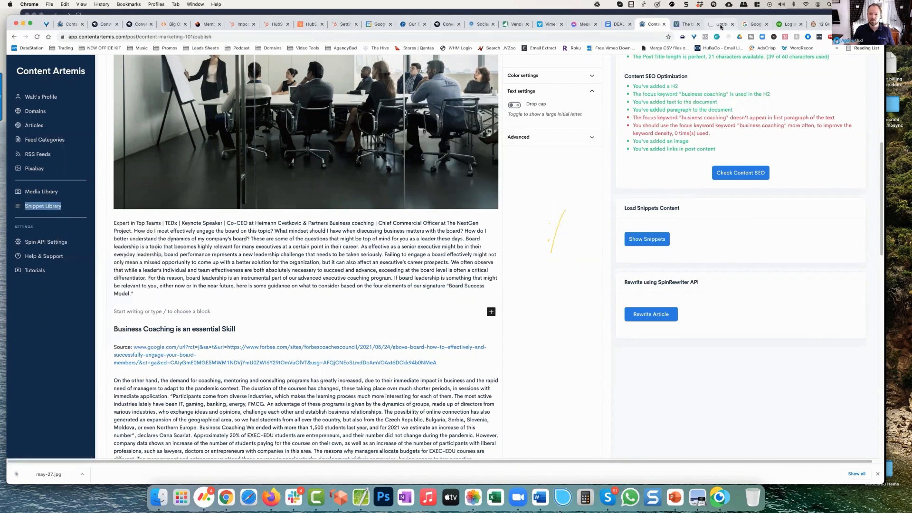
pyautogui.click(721, 24)
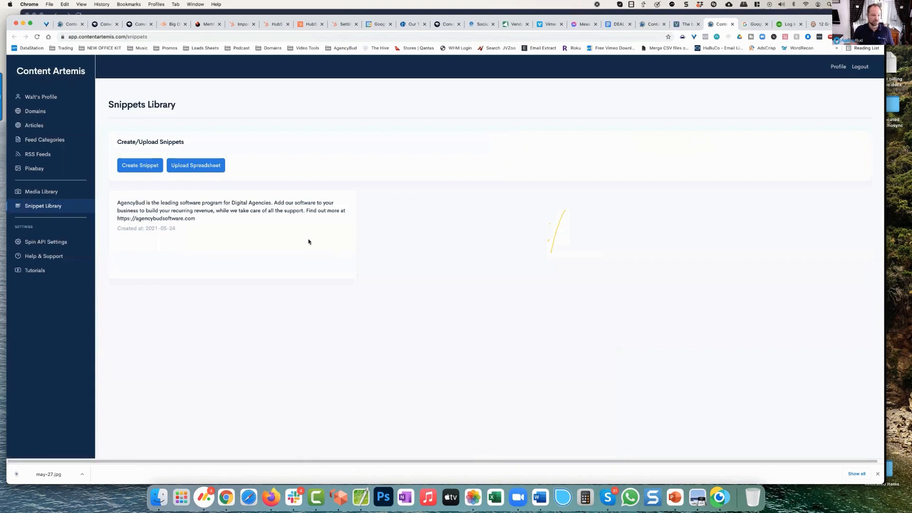
pyautogui.moveTo(193, 220)
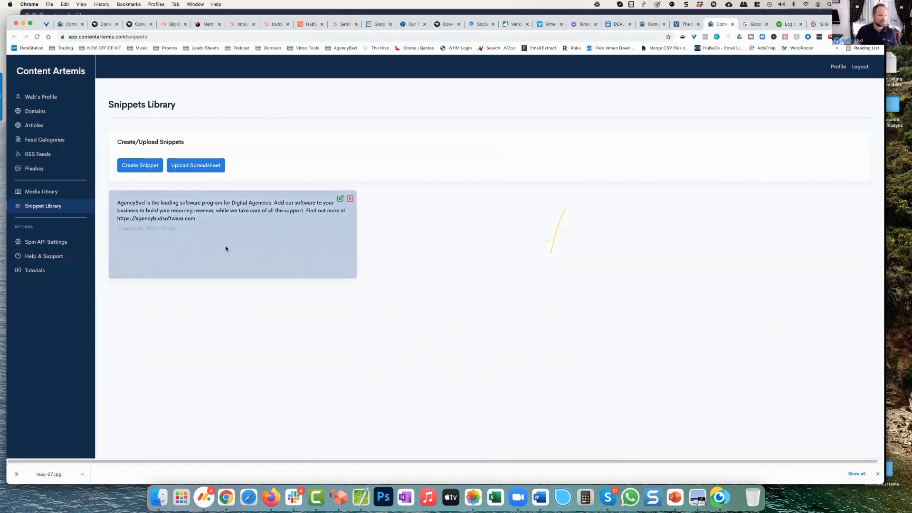
pyautogui.moveTo(274, 203); pyautogui.dragTo(294, 217)
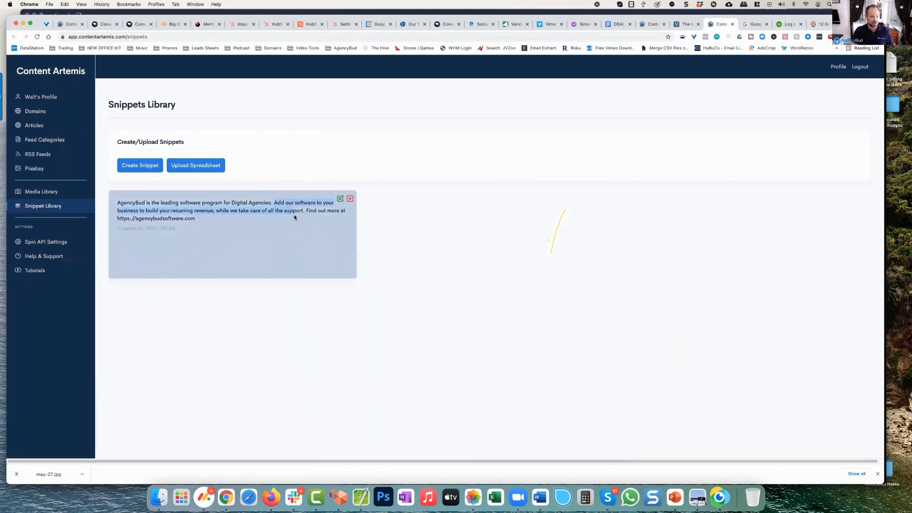
pyautogui.click(295, 217)
pyautogui.moveTo(224, 203); pyautogui.dragTo(265, 216)
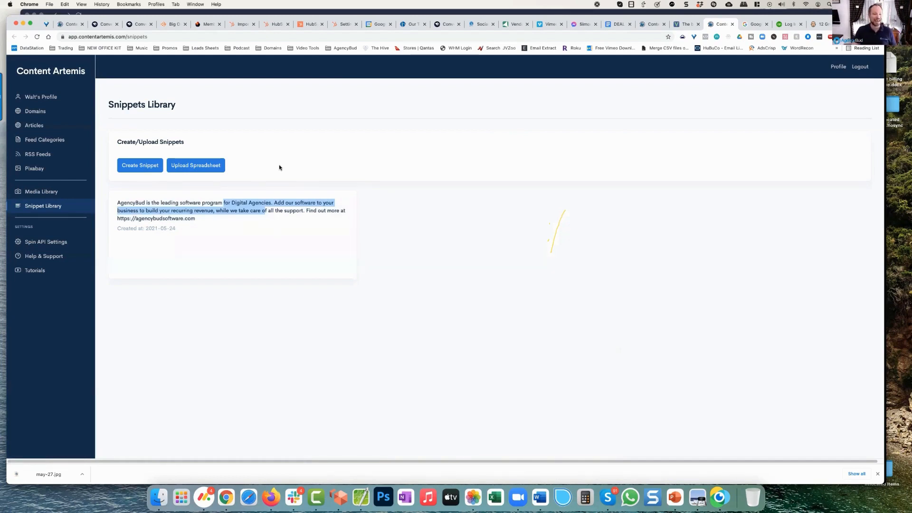
pyautogui.moveTo(358, 215)
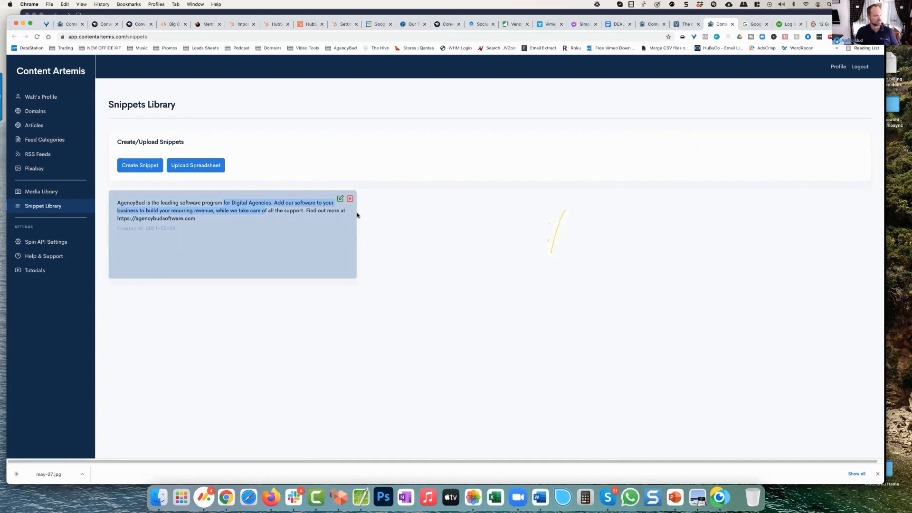
# - Load the saved AgencyBud snippet into the empty block below the first excerpt paragraph of the article
pyautogui.click(653, 24)
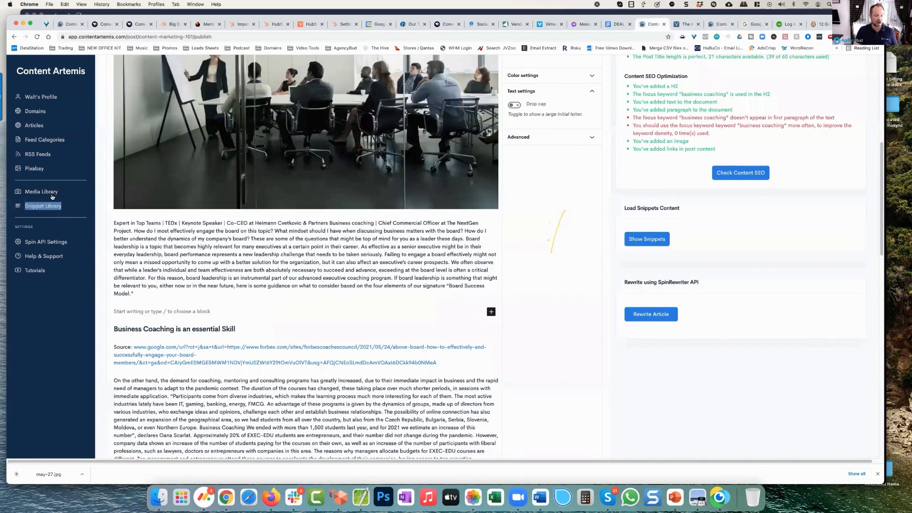
pyautogui.click(222, 310)
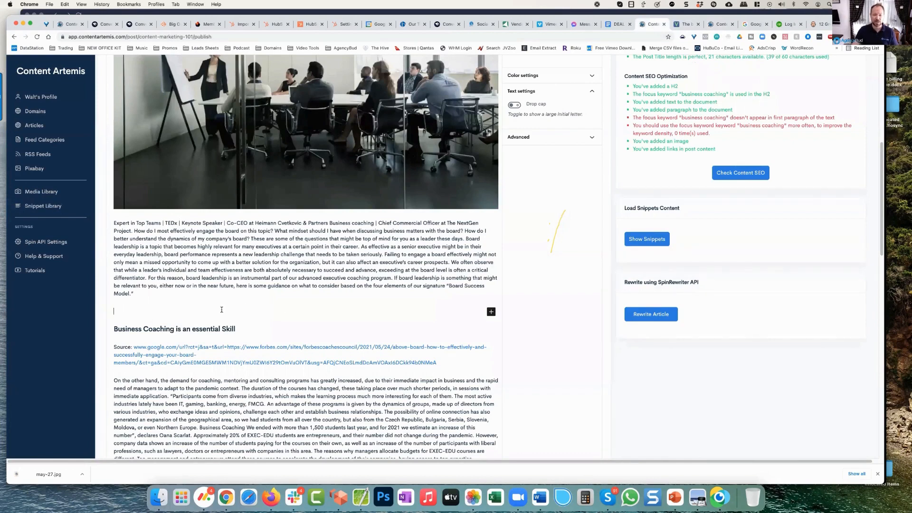
pyautogui.click(645, 242)
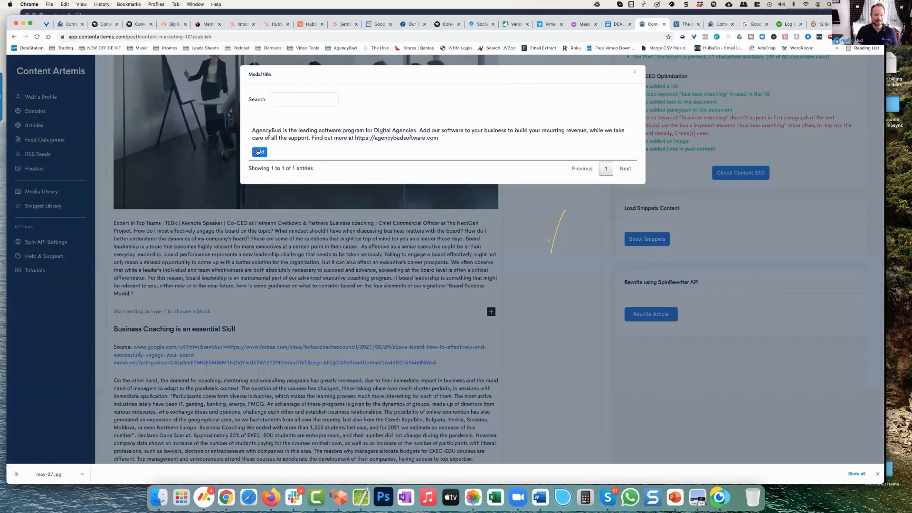
pyautogui.click(316, 157)
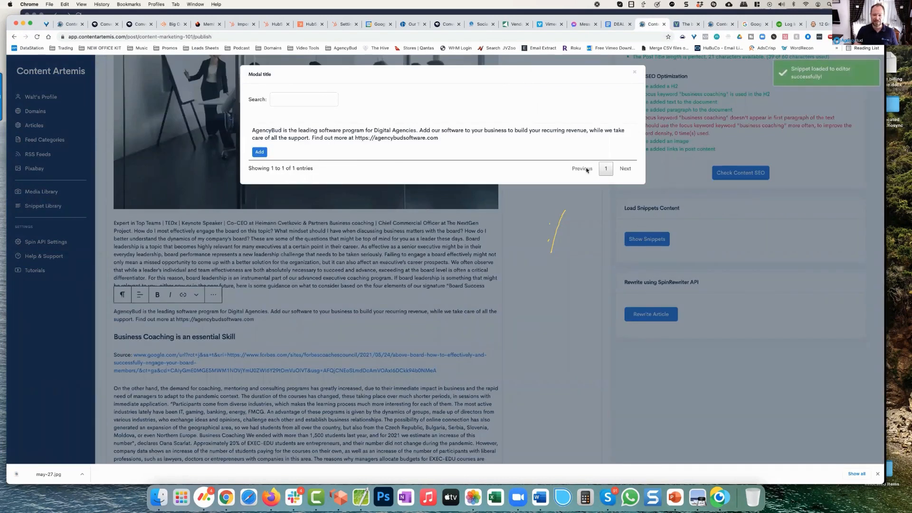
pyautogui.click(634, 73)
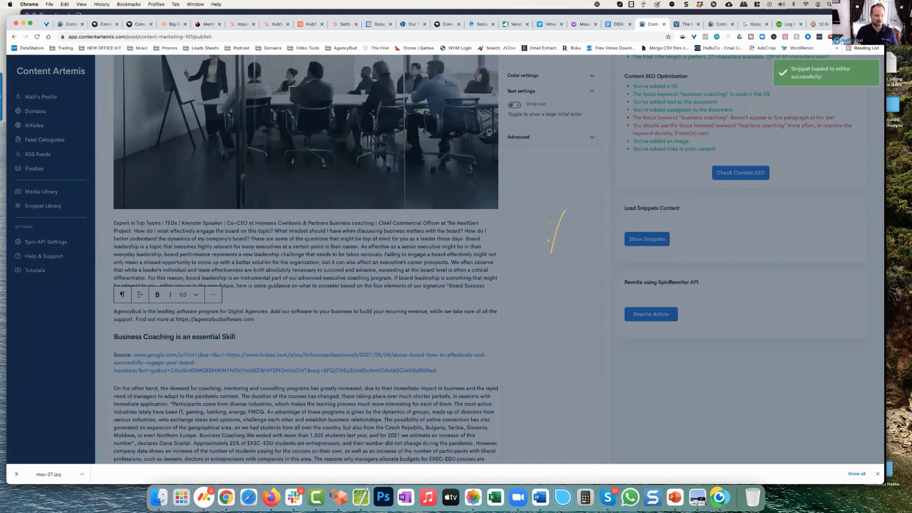
# - Insert a Quote block between the AgencyBud snippet paragraph and the "Business Coaching is an essential Skill" heading
pyautogui.moveTo(255, 319); pyautogui.dragTo(115, 311)
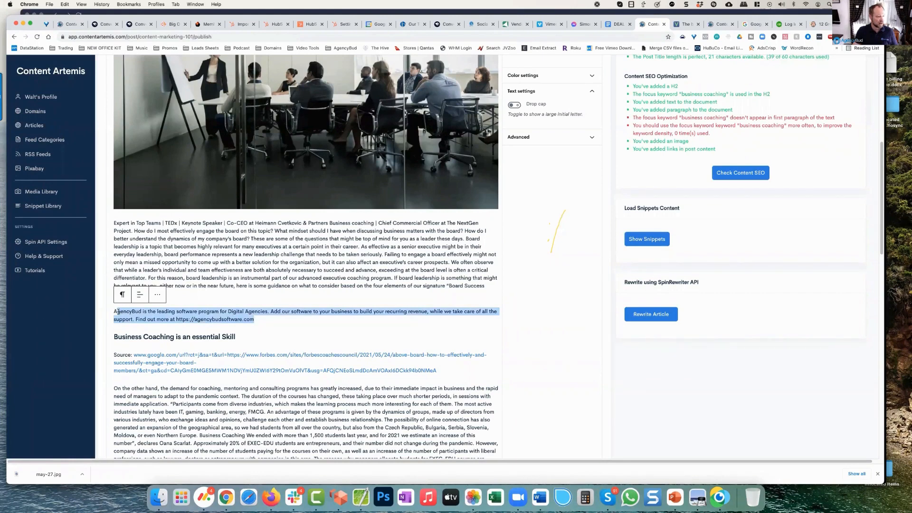
pyautogui.click(180, 278)
pyautogui.click(262, 319)
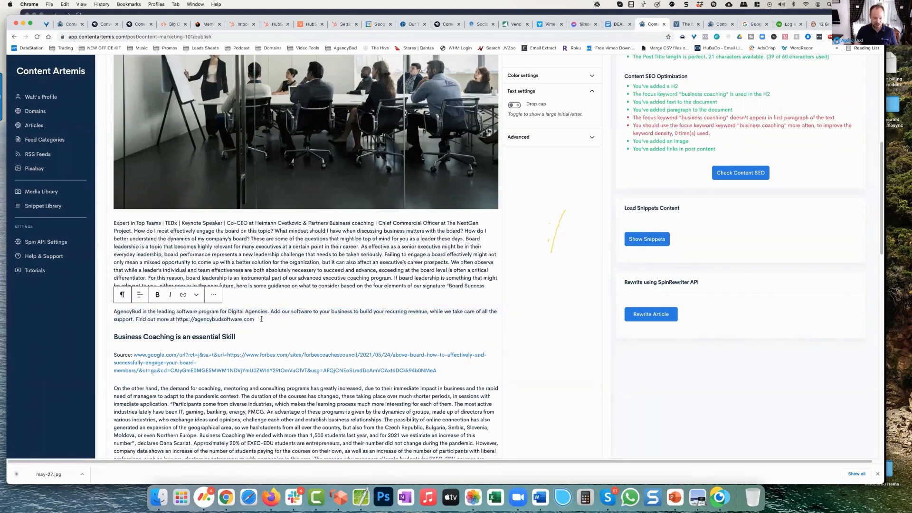
pyautogui.press('Return')
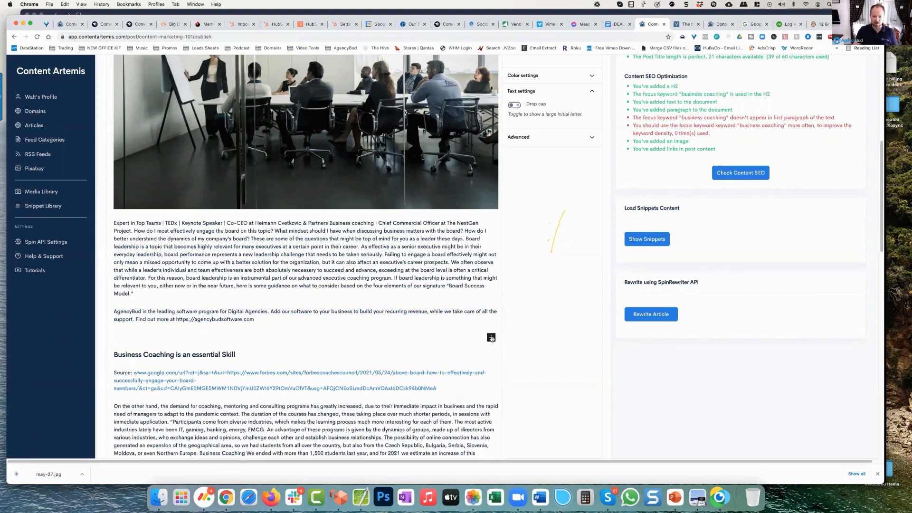
pyautogui.click(491, 337)
pyautogui.click(566, 162)
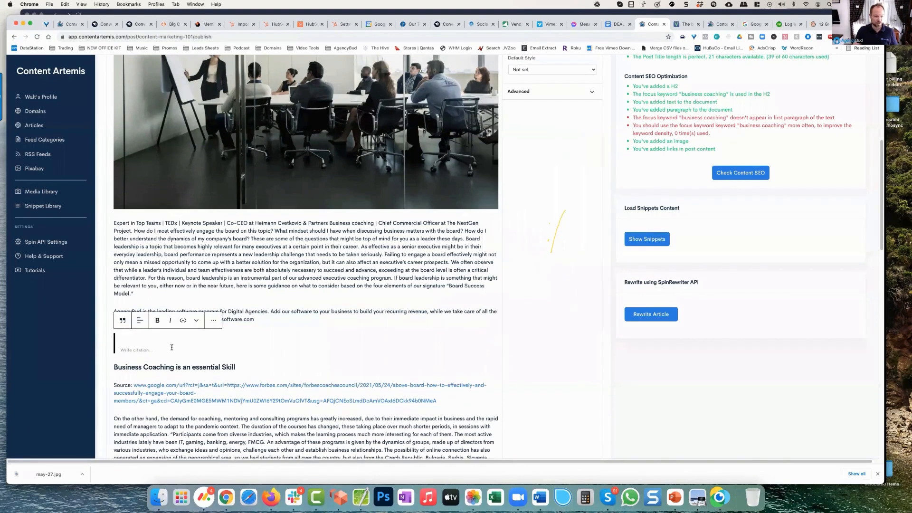